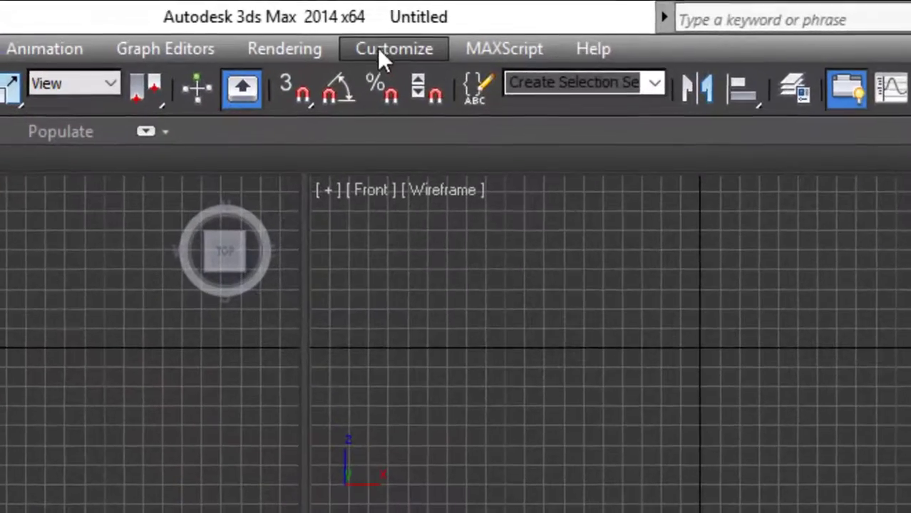
Step: In Units Setup, compare Metric, US Standard and Custom, then keep Generic Units and confirm
left_click(420, 46)
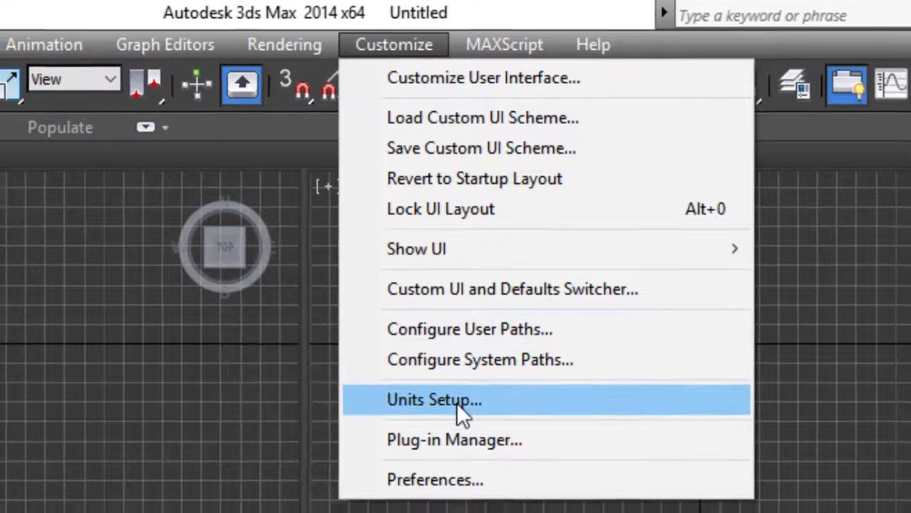
left_click(455, 402)
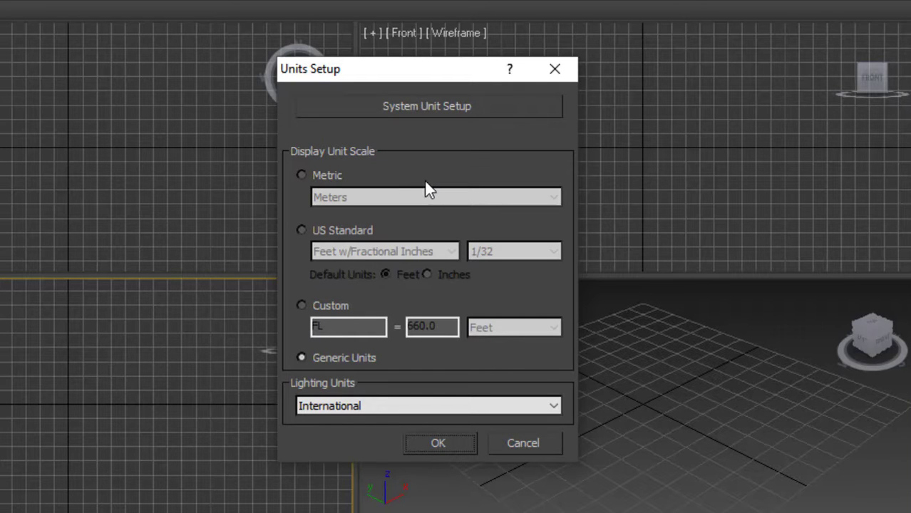
left_click(302, 175)
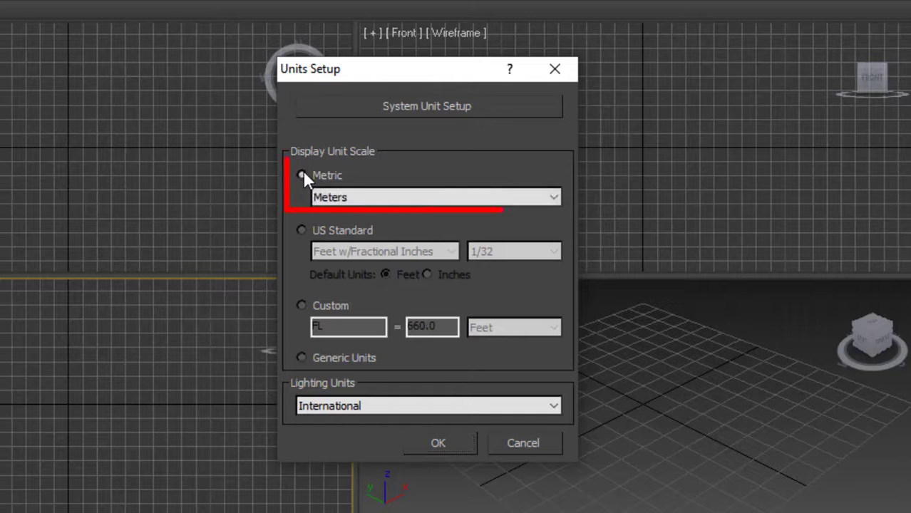
left_click(301, 231)
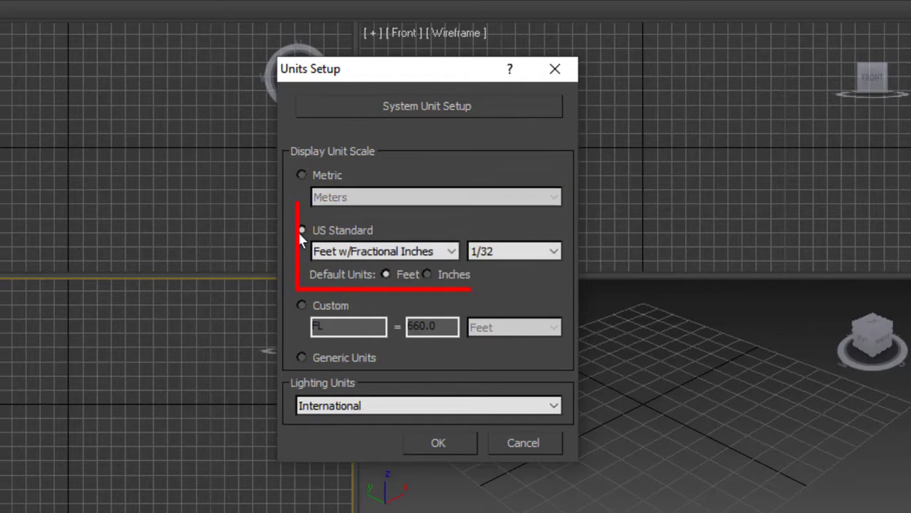
left_click(300, 306)
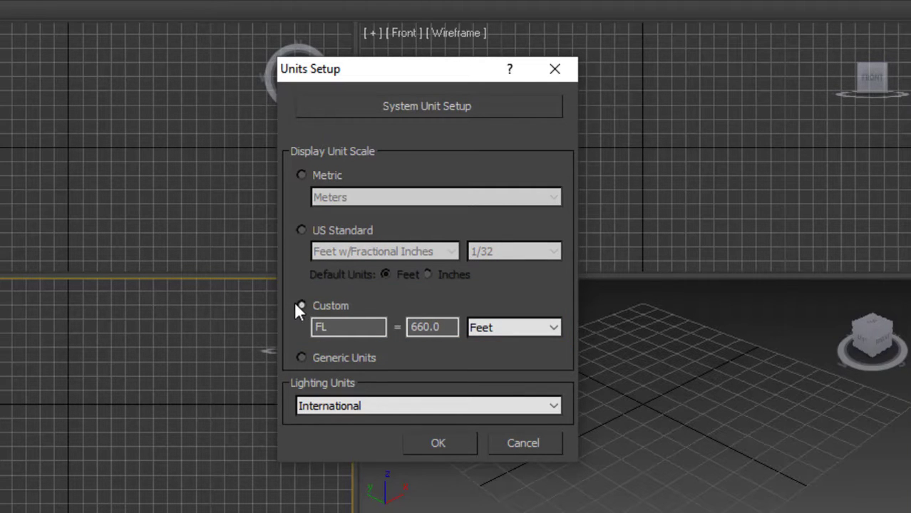
left_click(301, 357)
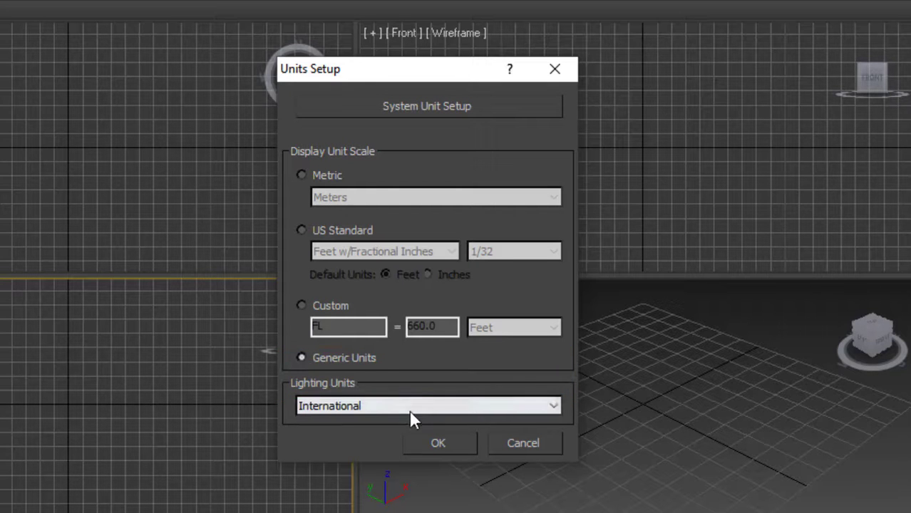
left_click(452, 443)
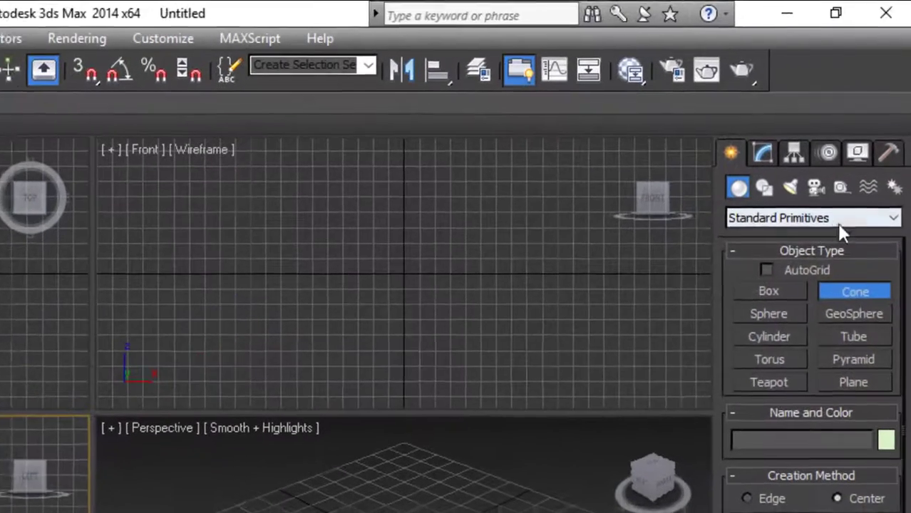
Step: Keep Standard Primitives, preview the Tube, Cylinder, Torus, Teapot and Sphere buttons, then arm Box
left_click(872, 148)
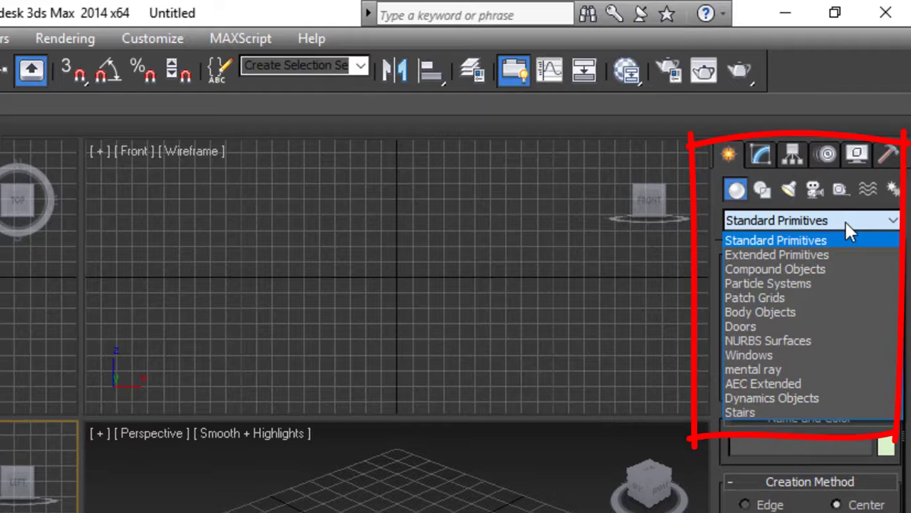
left_click(843, 241)
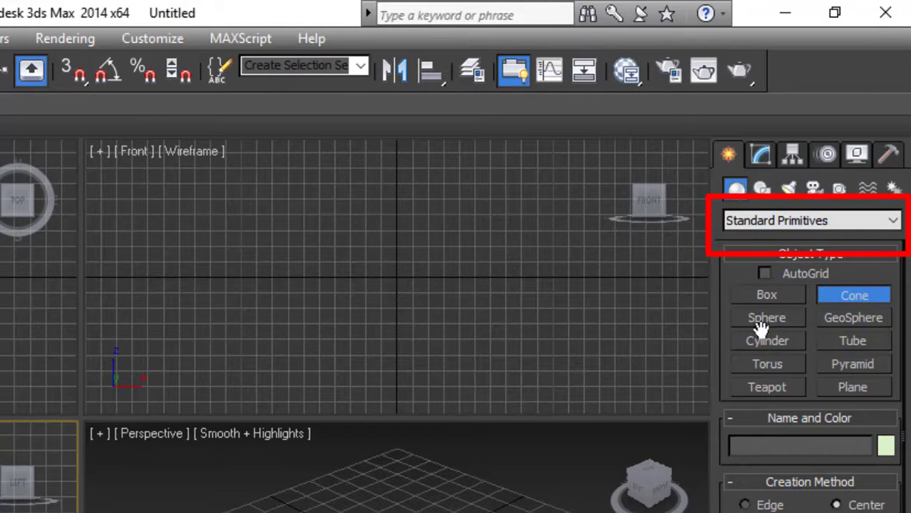
left_click(782, 295)
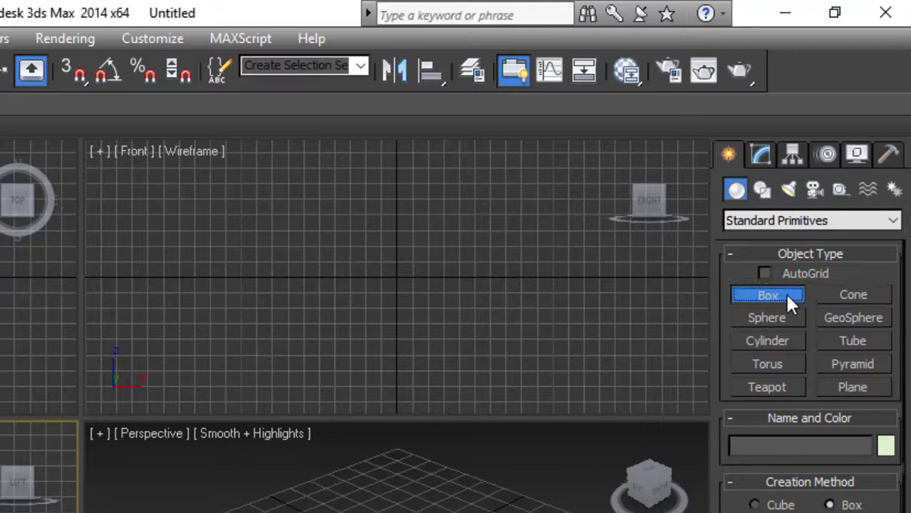
left_click(853, 341)
left_click(791, 342)
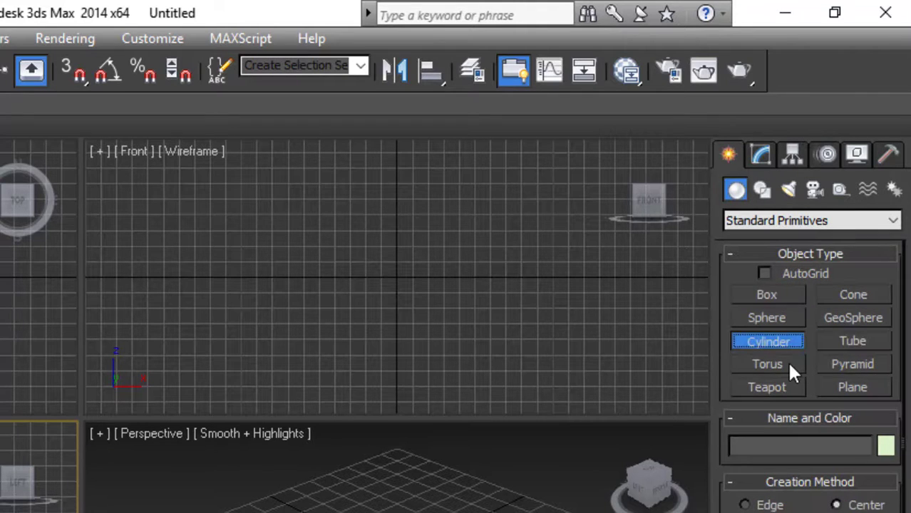
left_click(788, 365)
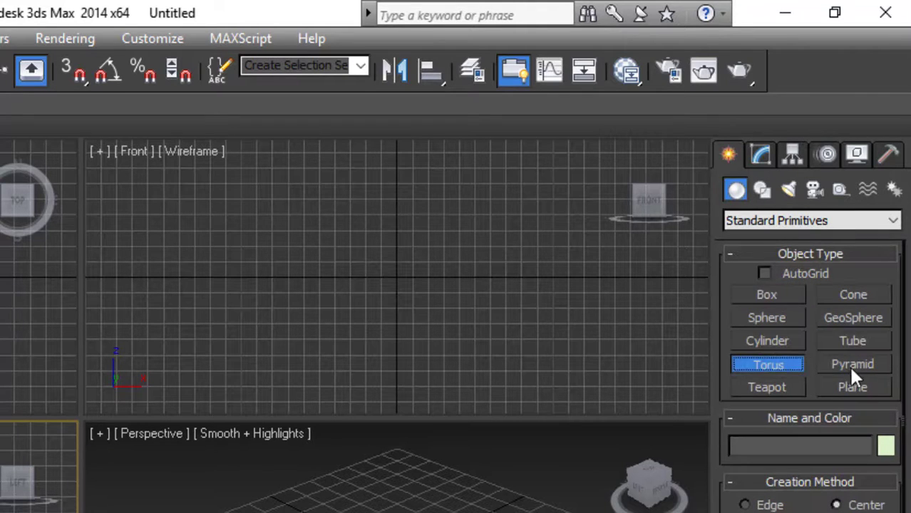
left_click(783, 387)
left_click(769, 321)
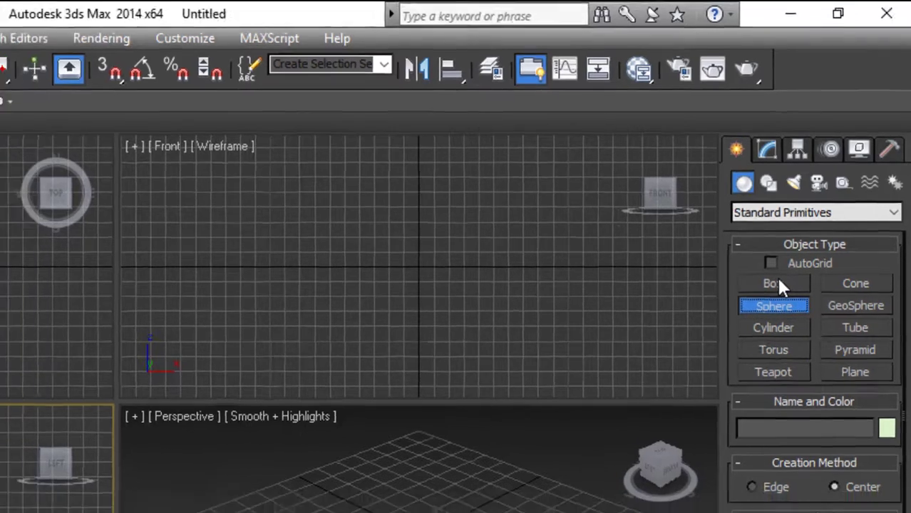
left_click(774, 292)
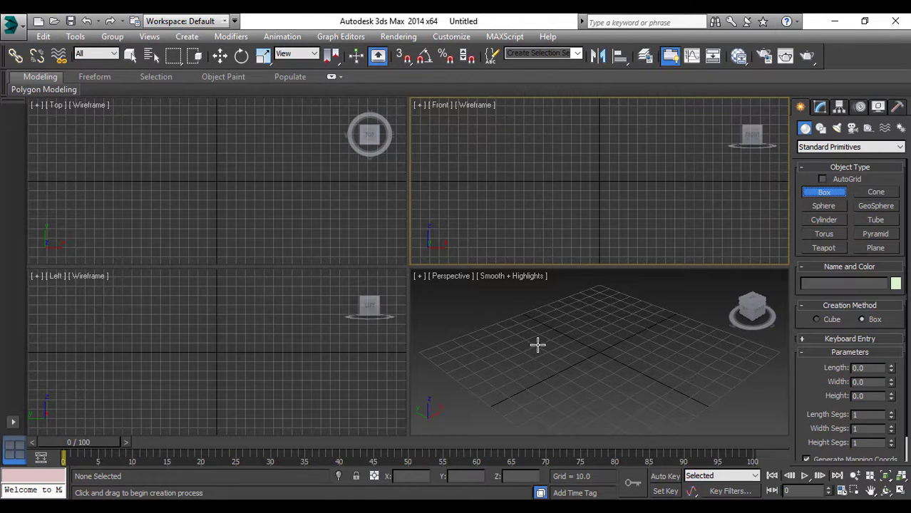
Step: Draw a box, then a cone beside it with height 14.029 and top radius 6.024
left_click_drag(538, 345, 548, 399)
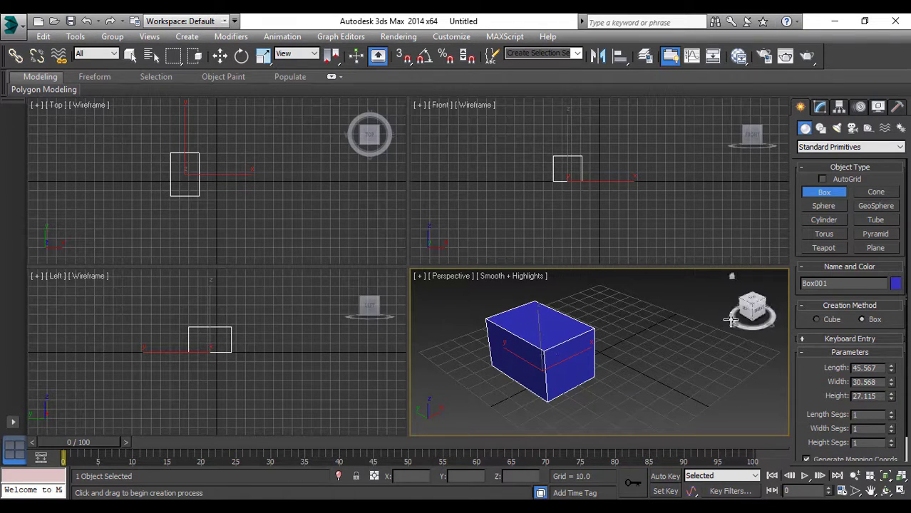
right_click(878, 200)
left_click(877, 192)
left_click_drag(671, 347, 666, 358)
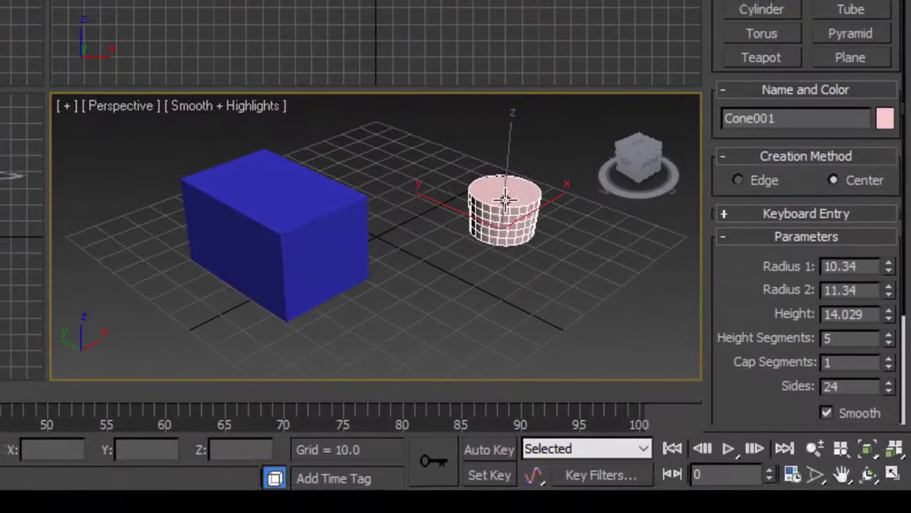
left_click(686, 327)
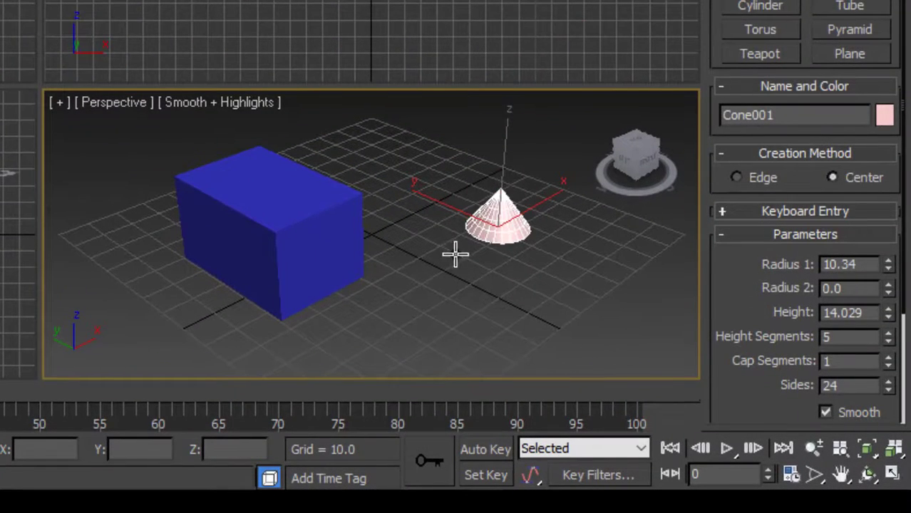
left_click(460, 249)
left_click(488, 207)
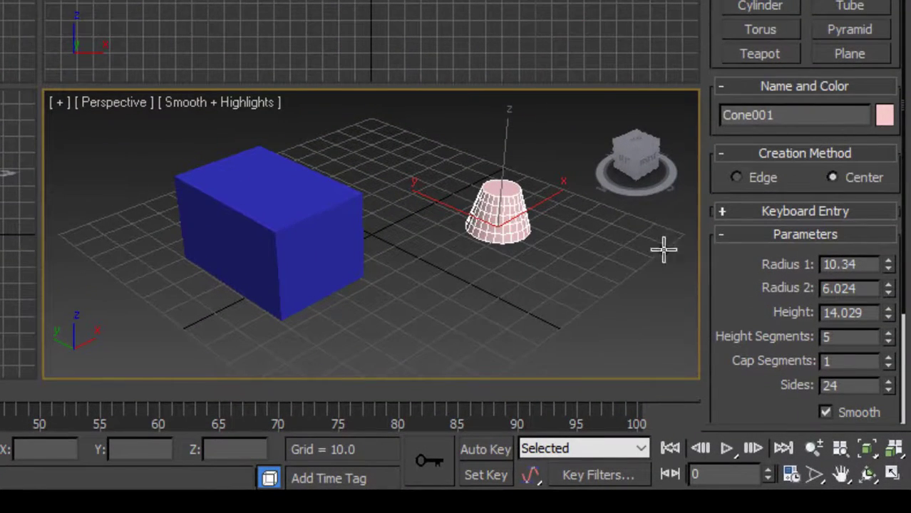
Step: Draw a cylinder in front of the cone and a teapot to the cone's right
left_click(761, 6)
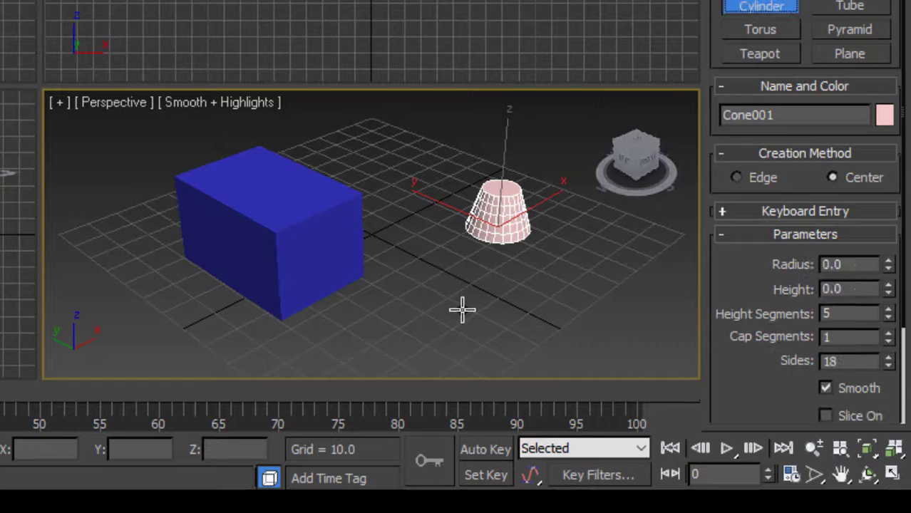
left_click_drag(415, 317, 458, 335)
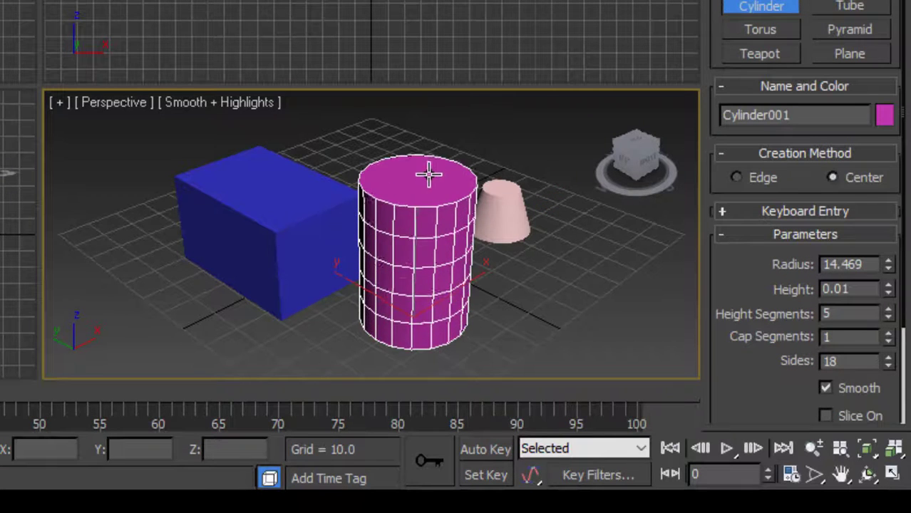
left_click(431, 167)
left_click(762, 55)
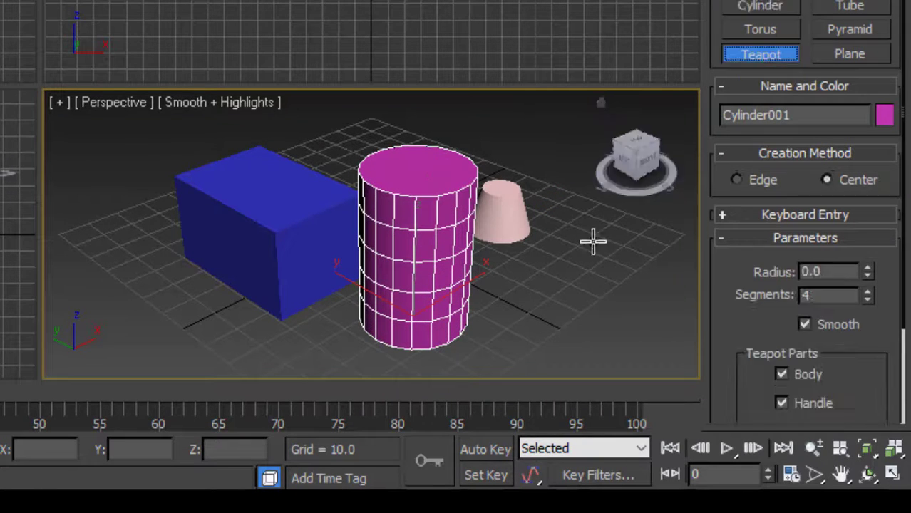
left_click_drag(587, 248, 600, 270)
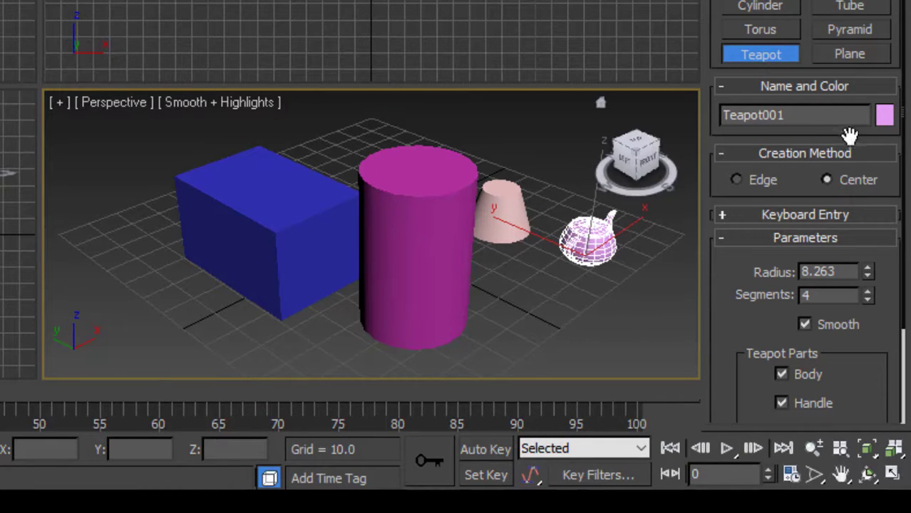
Step: Set the teapot's object colour to red
left_click(885, 118)
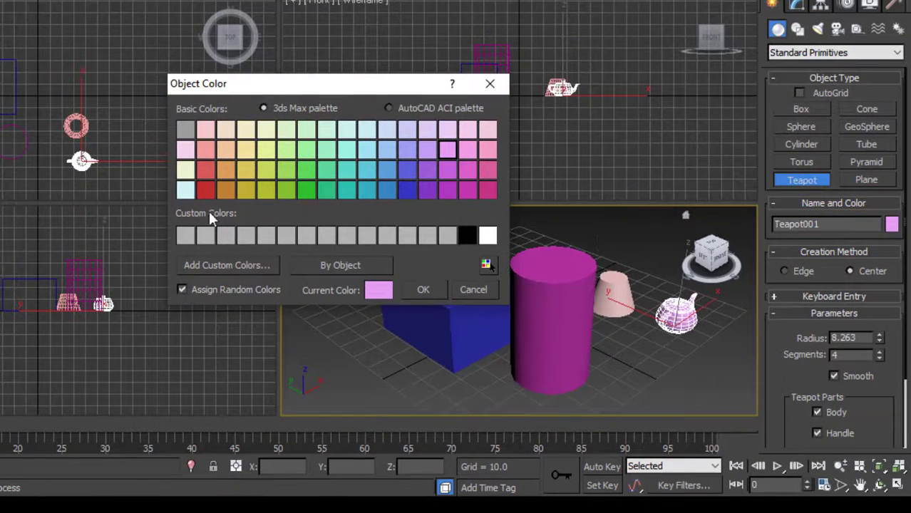
left_click(205, 190)
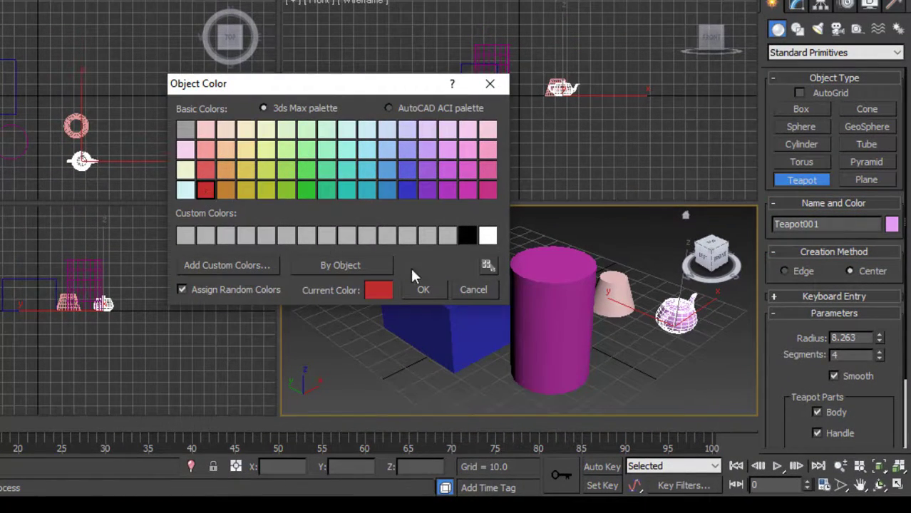
left_click(422, 290)
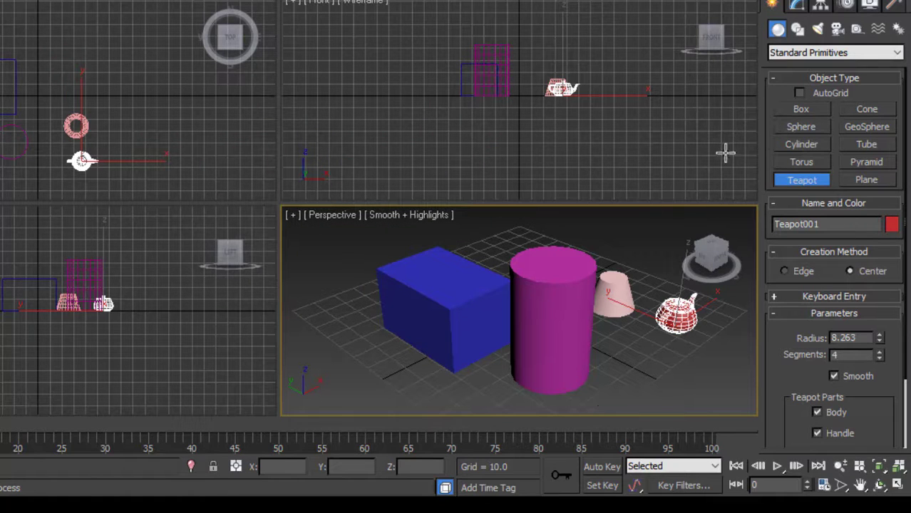
Step: Draw a torus in the Perspective viewport
left_click(811, 164)
left_click_drag(359, 358, 386, 366)
left_click(387, 363)
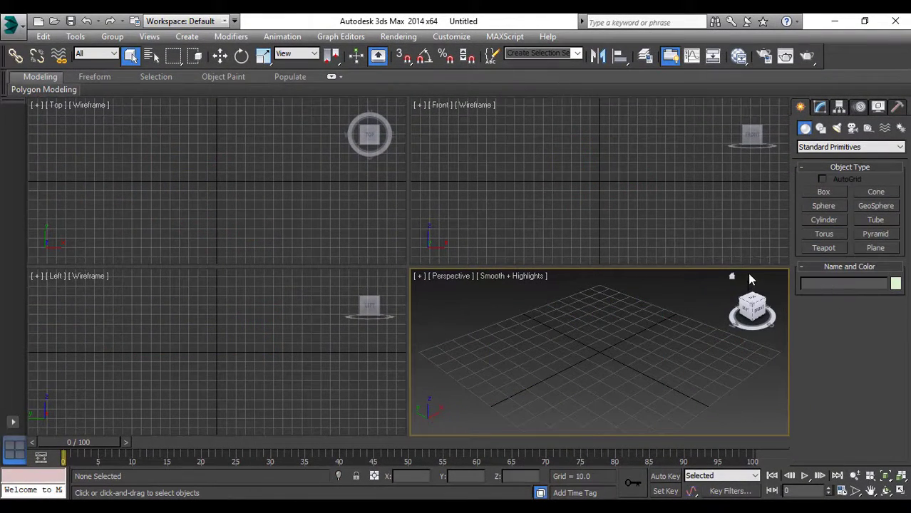
Step: Draw Cylinder001 at the grid centre, radius 19.52 and height 39.756, and colour it blue
left_click(822, 221)
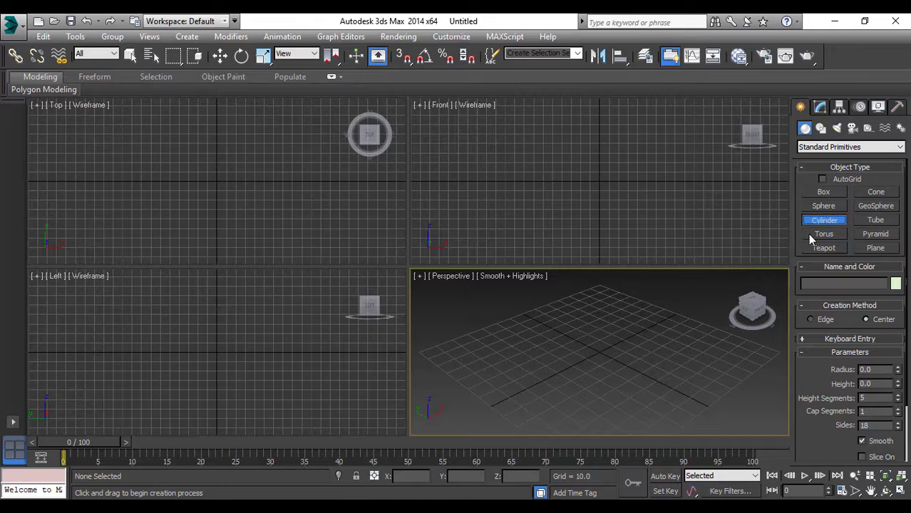
left_click(581, 349)
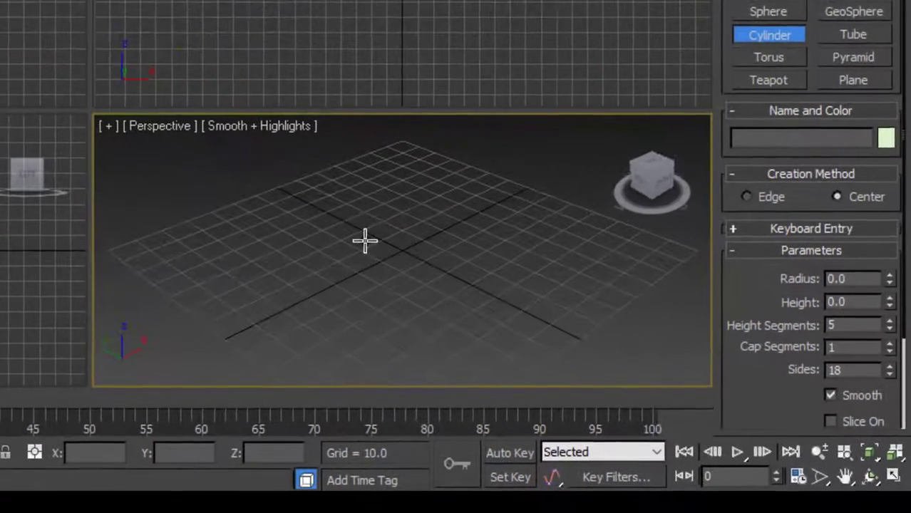
left_click_drag(574, 346, 572, 364)
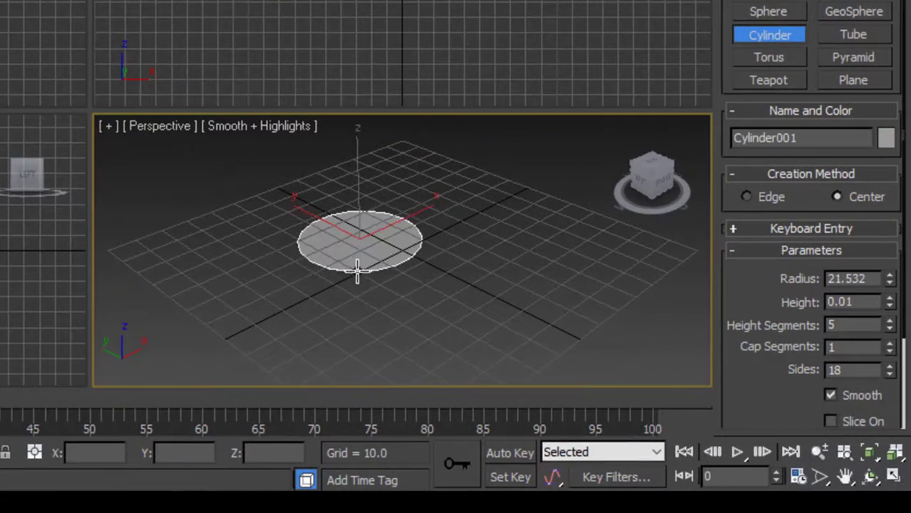
left_click_drag(358, 272, 356, 264)
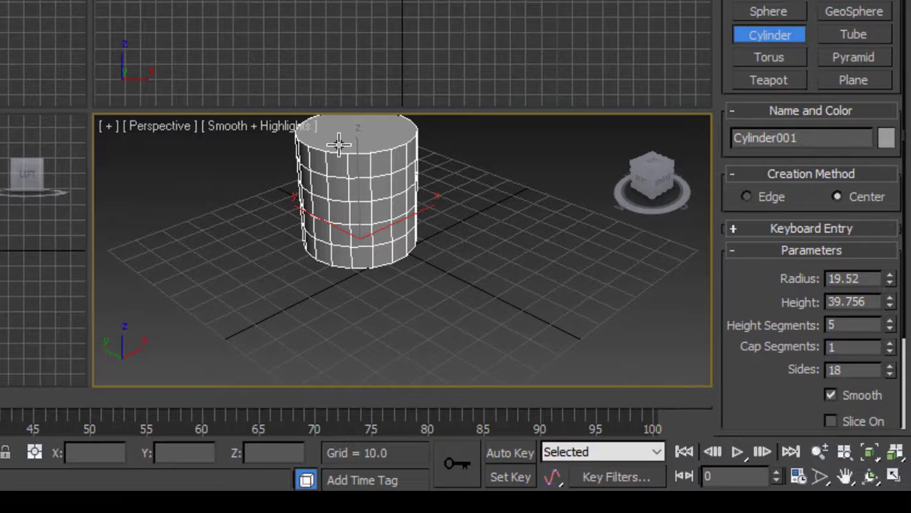
left_click(884, 139)
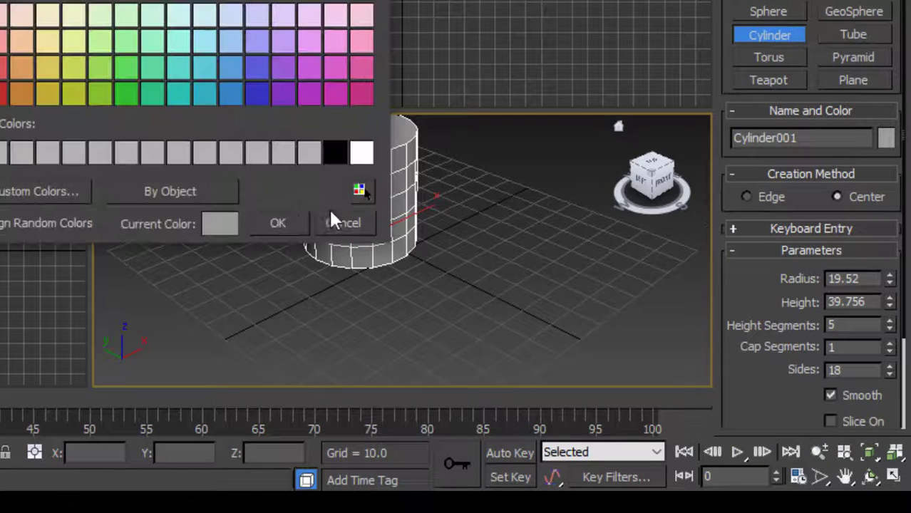
left_click(260, 95)
left_click(277, 223)
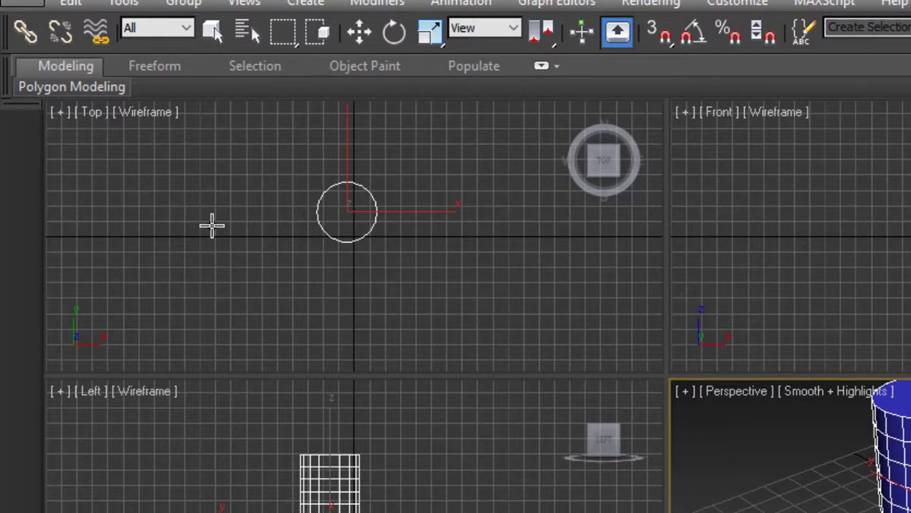
Step: From the Top view, draw Cylinder002 left of the first, radius 17.356, height 61.593
left_click(208, 221)
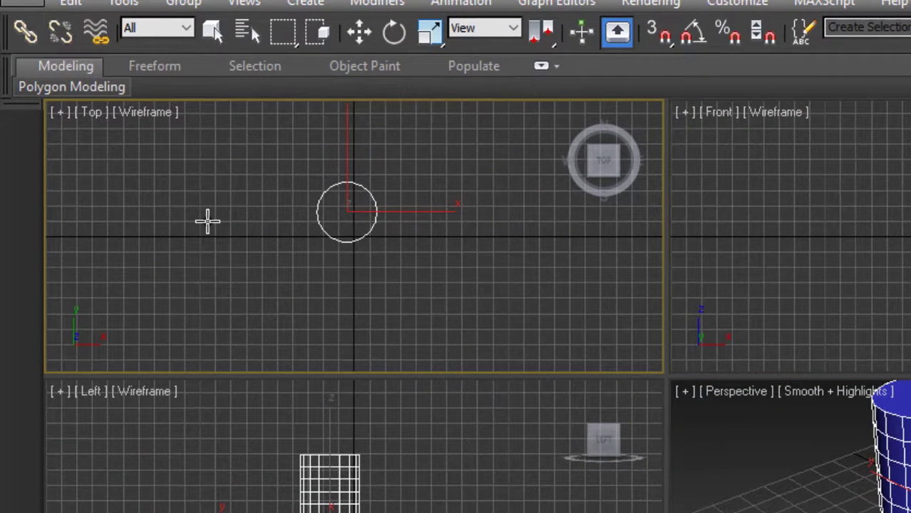
left_click_drag(184, 206, 192, 227)
left_click(190, 172)
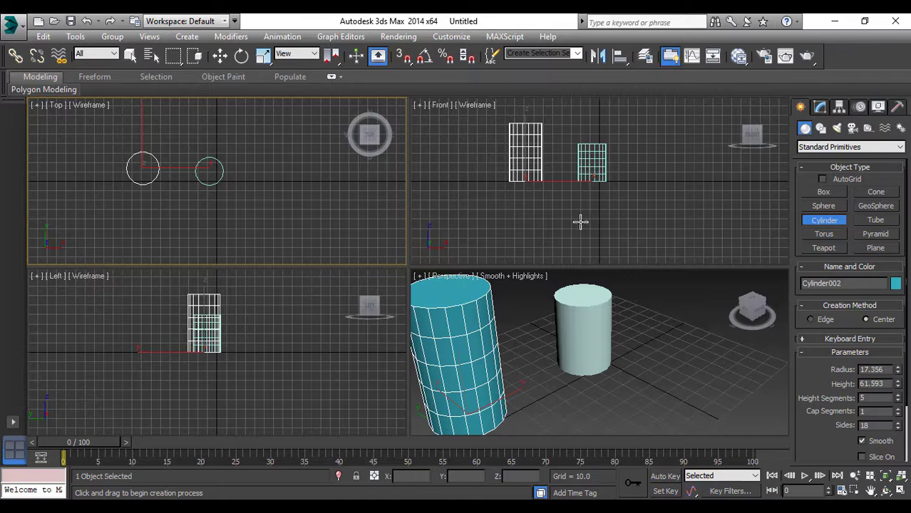
Step: Draw Cylinder003 lying on its side from the Front view, then zoom Perspective to check it
left_click(530, 204)
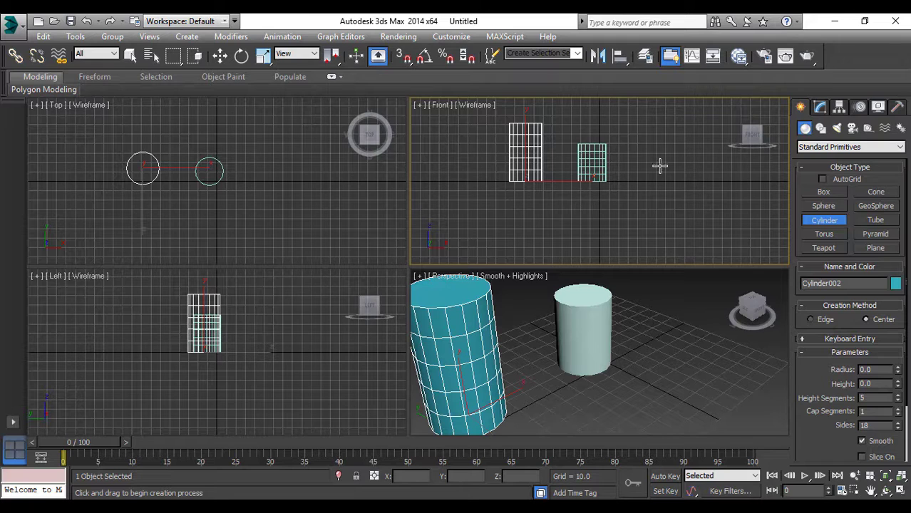
left_click_drag(642, 166, 655, 175)
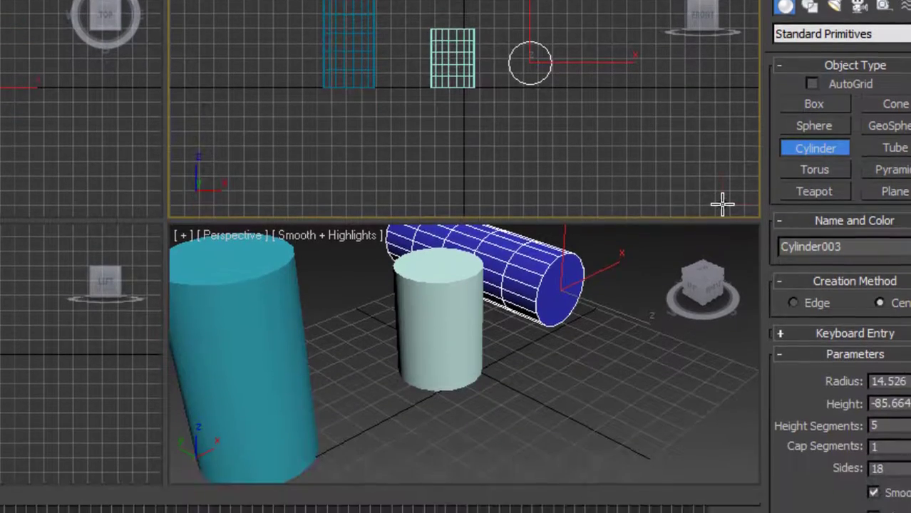
left_click(722, 378)
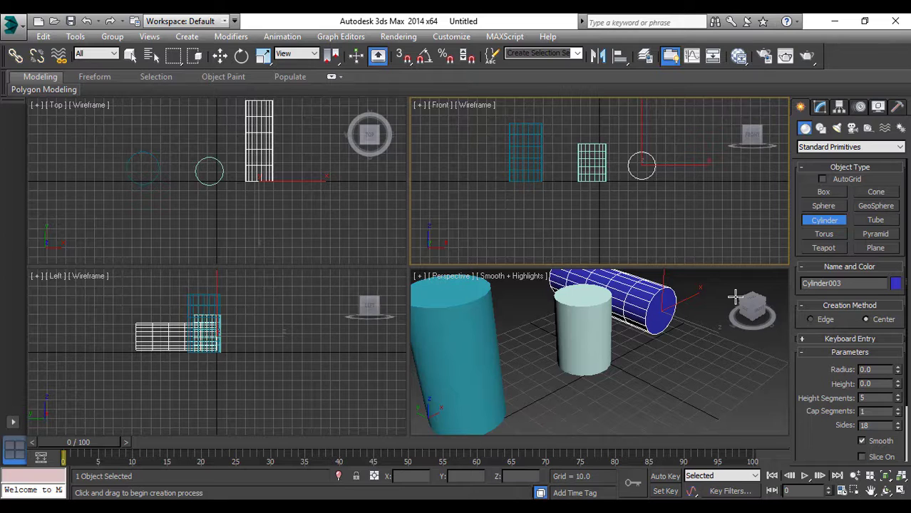
scroll(710, 352, "down", 3)
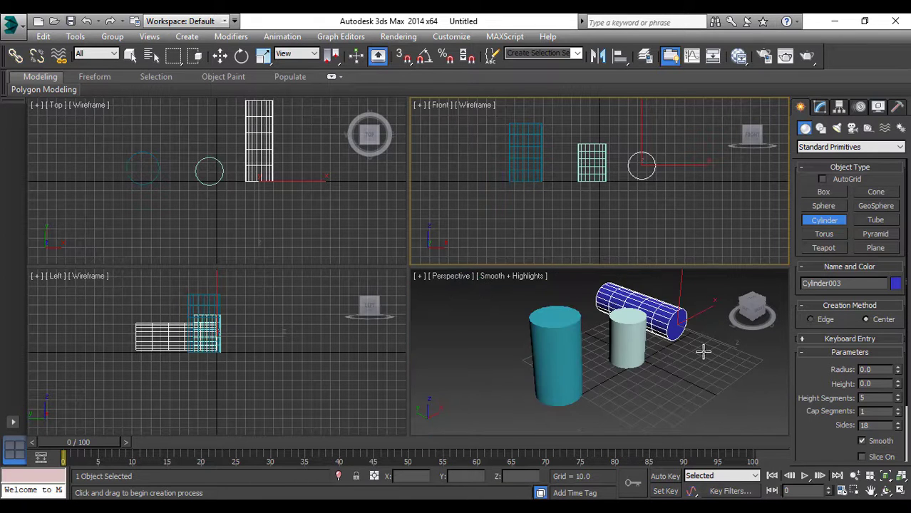
scroll(702, 350, "up", 2)
scroll(702, 370, "up", 2)
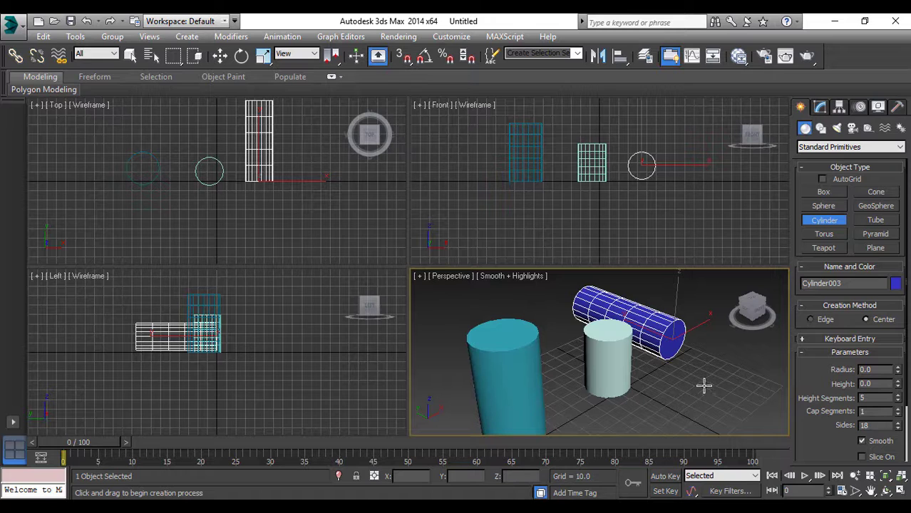
Step: Delete all objects and maximize the Perspective viewport with Alt+W
key("ctrl+a")
key("Delete")
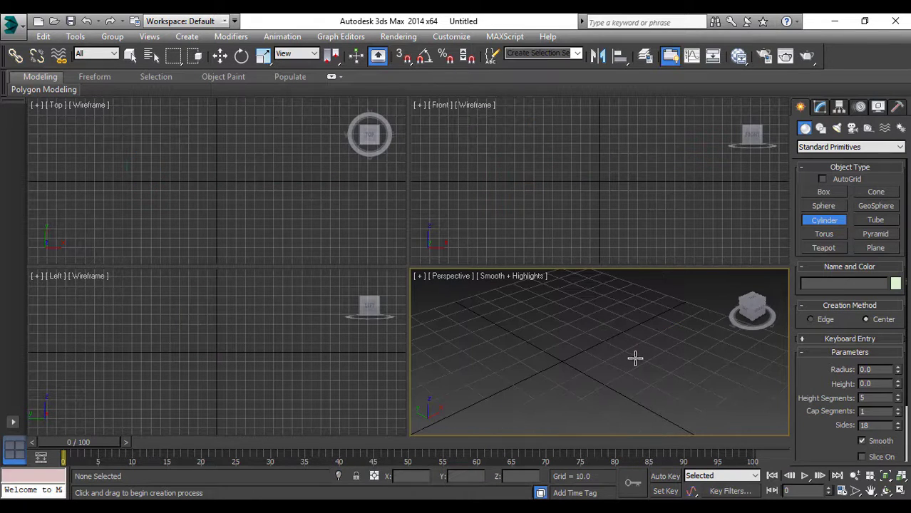
scroll(635, 358, "down", 2)
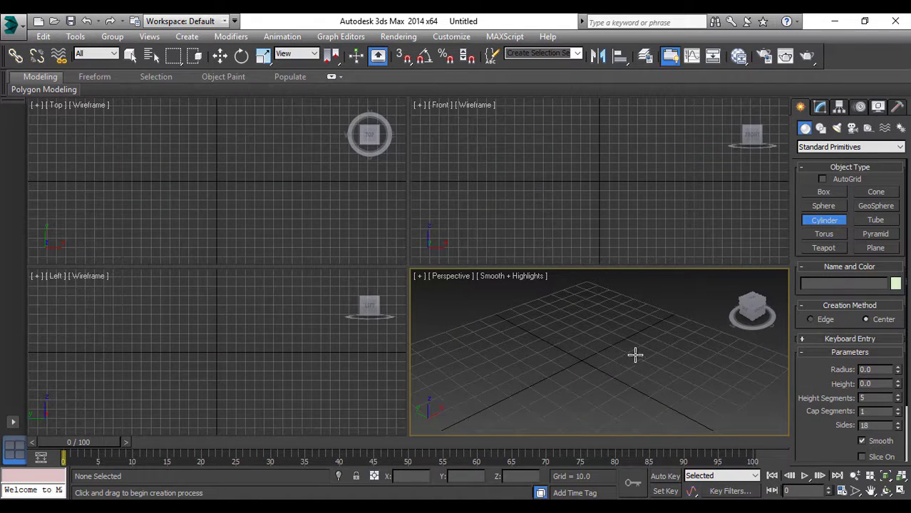
key("alt+w")
scroll(546, 329, "down", 2)
middle_click_drag(546, 330, 549, 321)
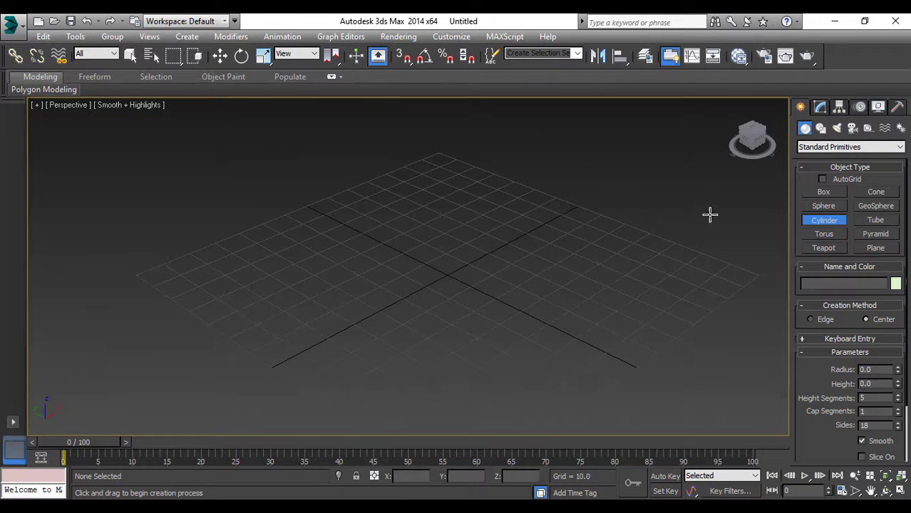
Step: Build orange Box001 at the grid centre, 37.247 by 46.48 by 43.956, and switch to Select and Move
left_click(824, 193)
left_click_drag(437, 267, 439, 250)
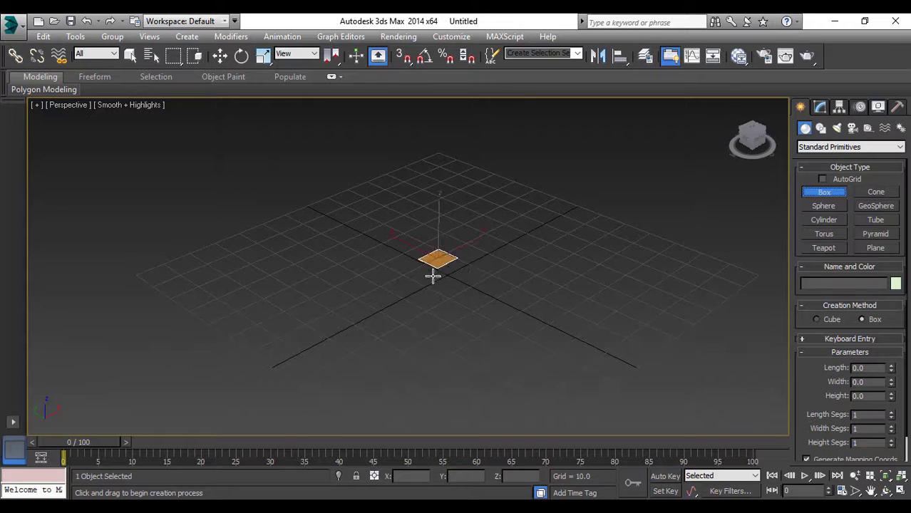
left_click_drag(428, 284, 421, 351)
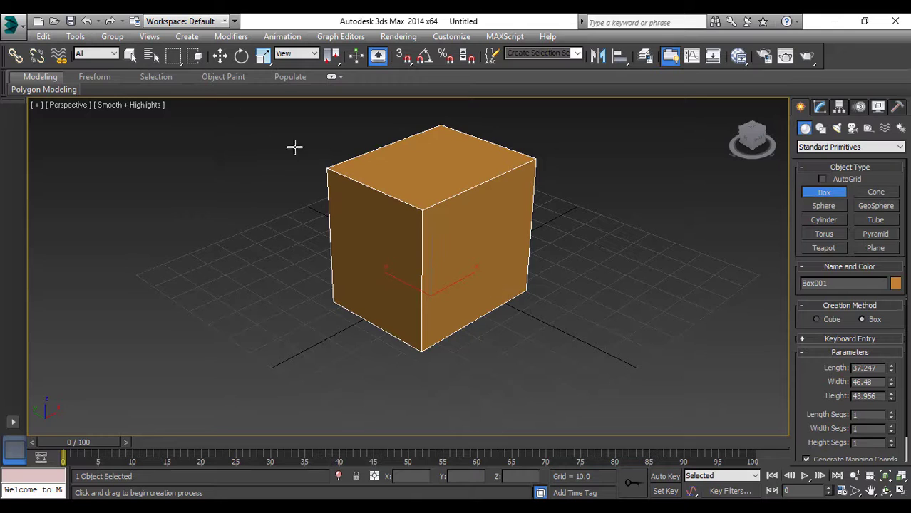
left_click(220, 56)
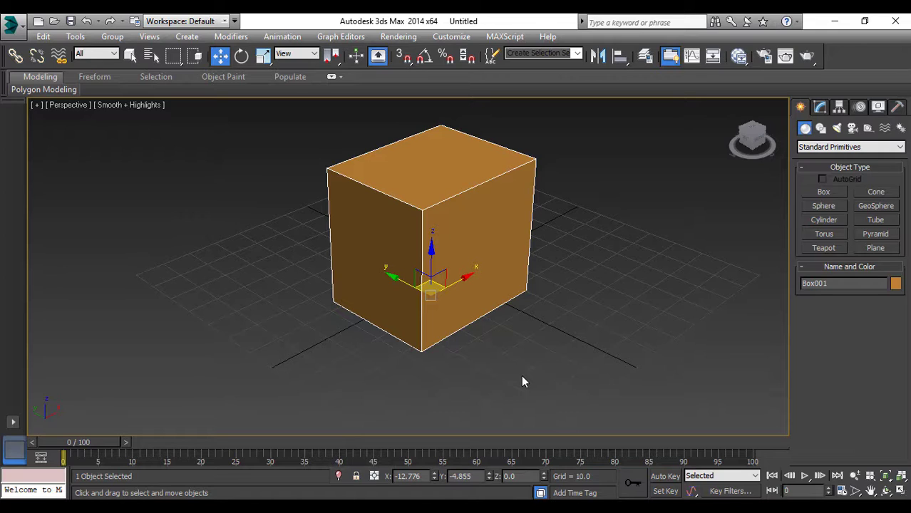
Step: Return to Select Object, restore and re-maximize the Perspective view, and arm Box creation again
key("q")
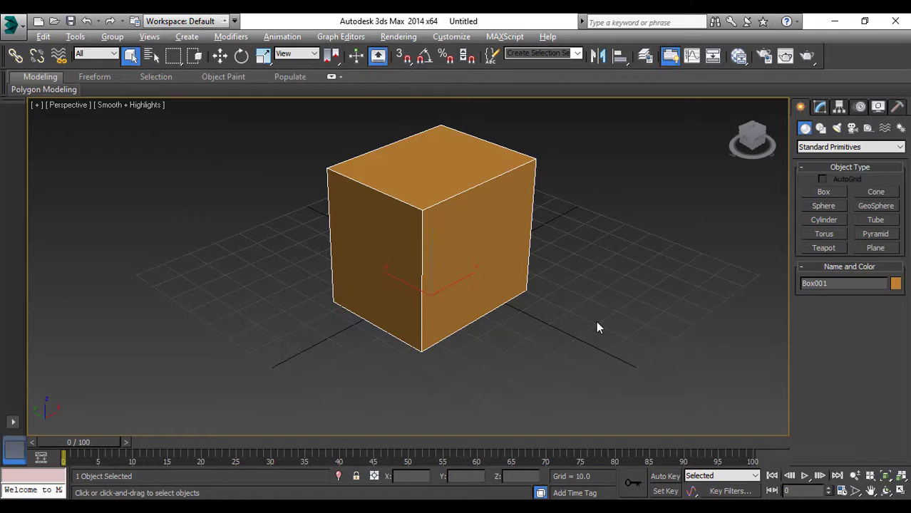
key("alt+w")
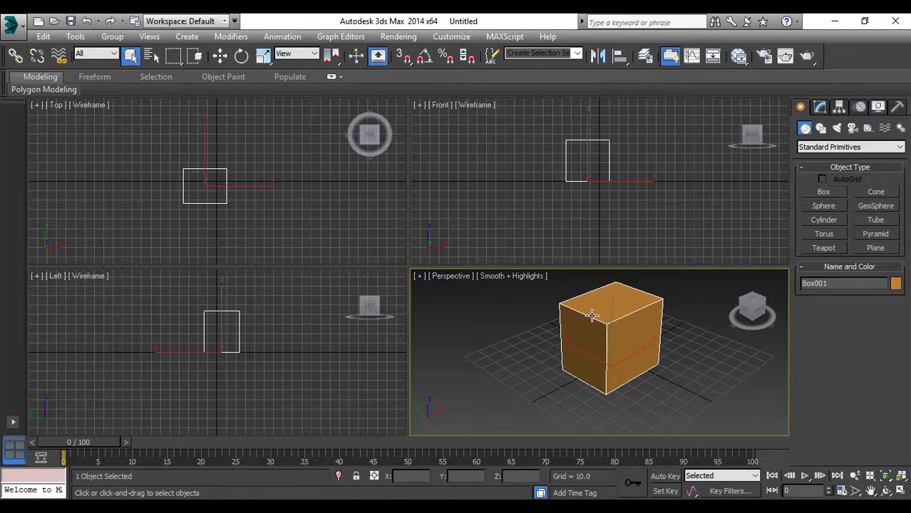
key("alt+w")
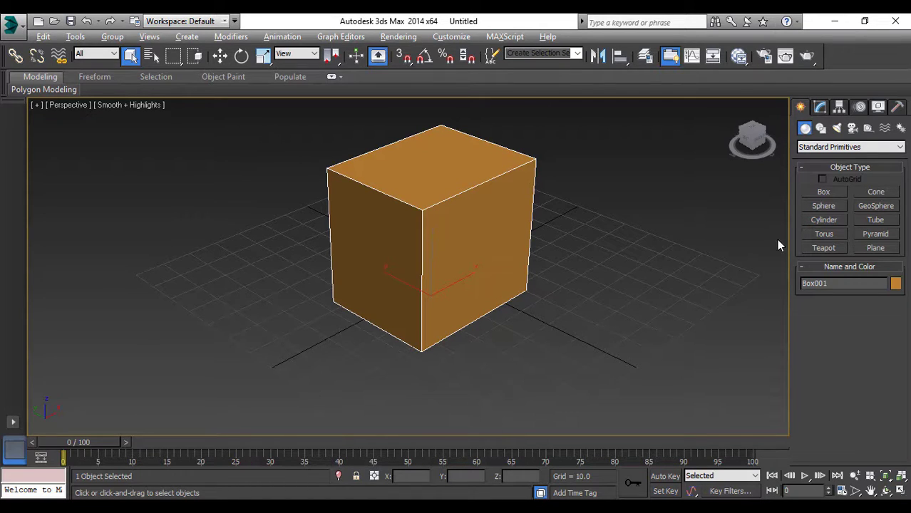
left_click(823, 192)
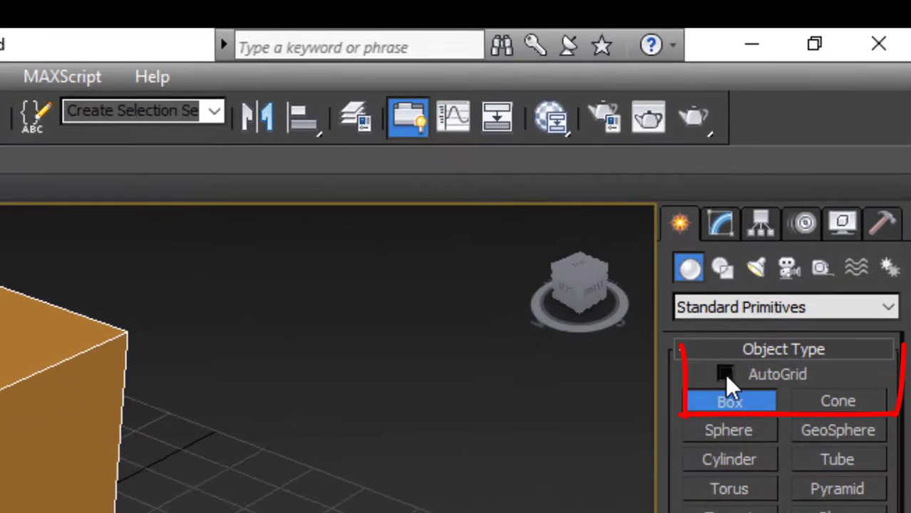
Step: Enable the AutoGrid checkbox in the Object Type rollout
left_click(725, 374)
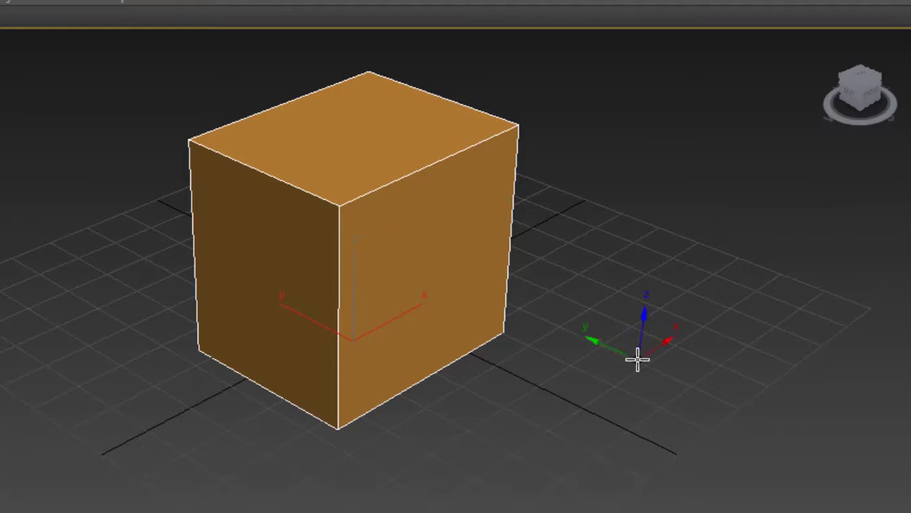
Step: Build an AutoGrid cylinder on the box's right face, dragging its radius and extending its length outward
left_click(433, 233)
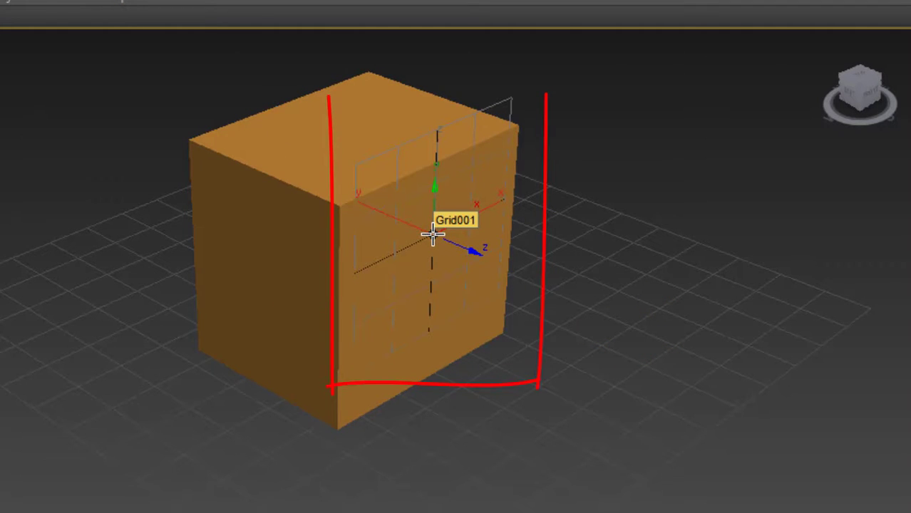
left_click_drag(423, 244, 420, 260)
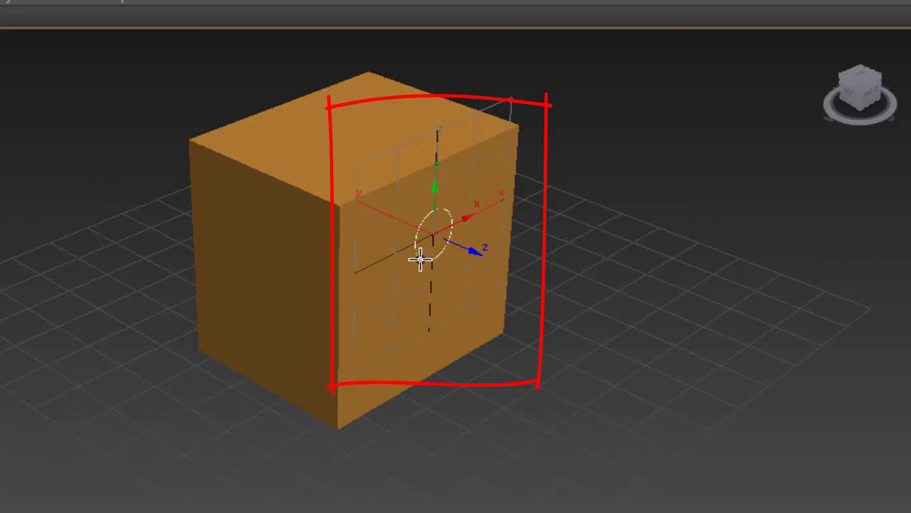
left_click_drag(420, 260, 421, 261)
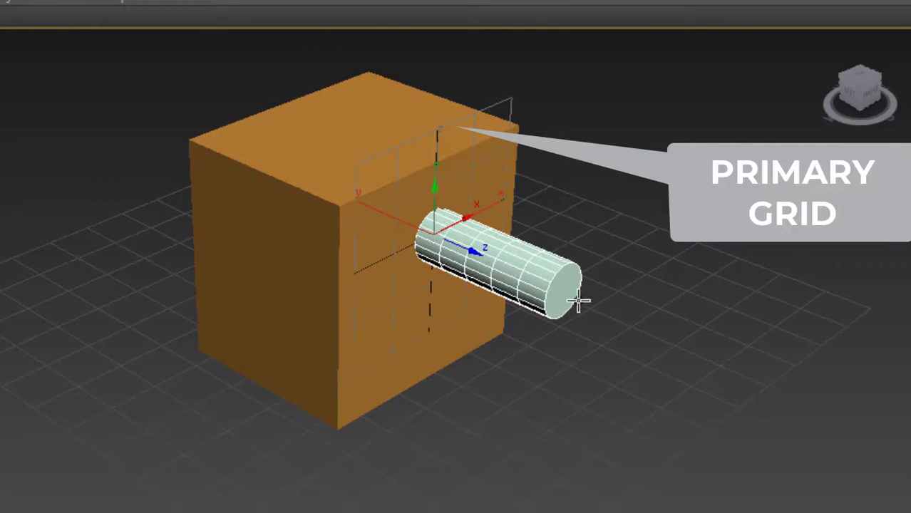
left_click(578, 303)
key("w")
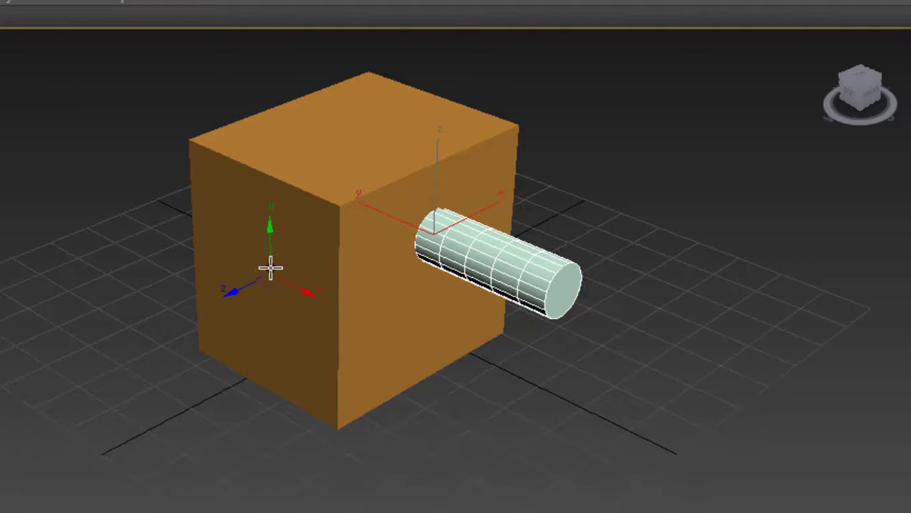
Step: Draw one cylinder out of the box's left face and another standing on its top
left_click_drag(270, 264, 263, 297)
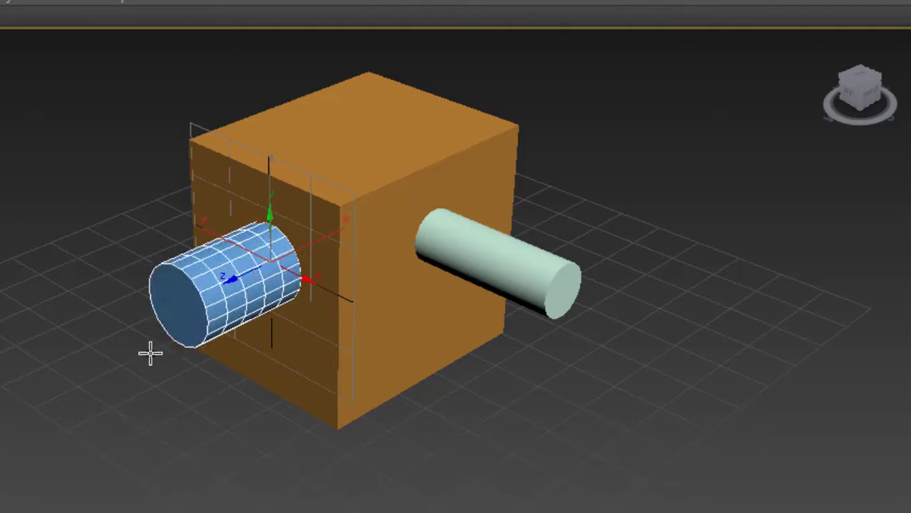
left_click(93, 370)
left_click(347, 169)
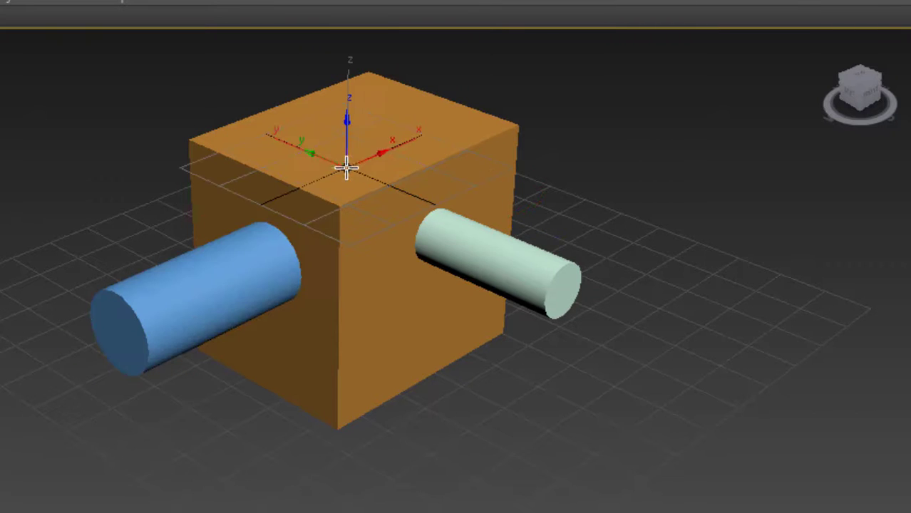
left_click_drag(347, 168, 378, 141)
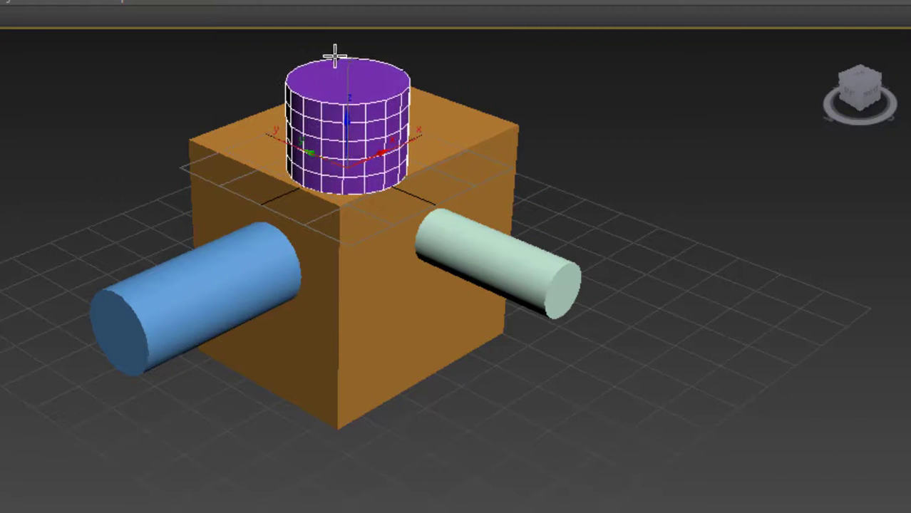
left_click(334, 56)
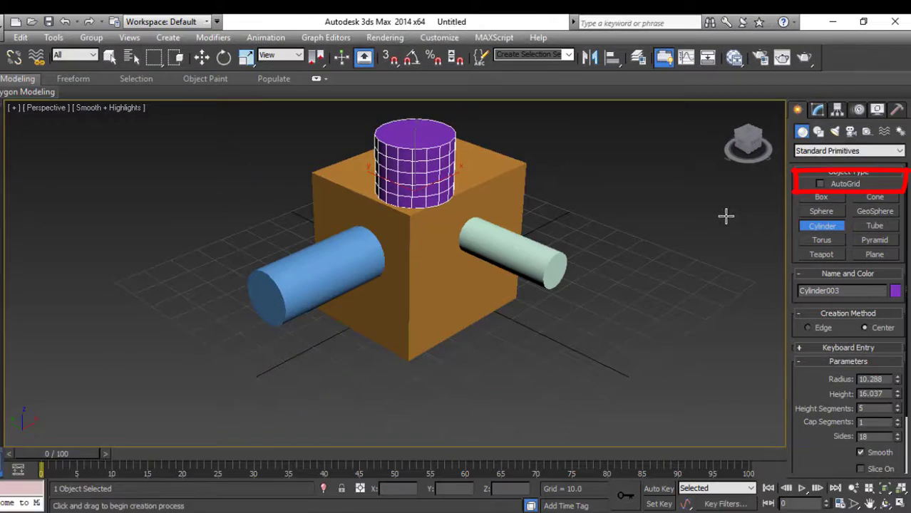
Step: Leave cylinder creation and select the purple cylinder on top of the box
left_click(110, 57)
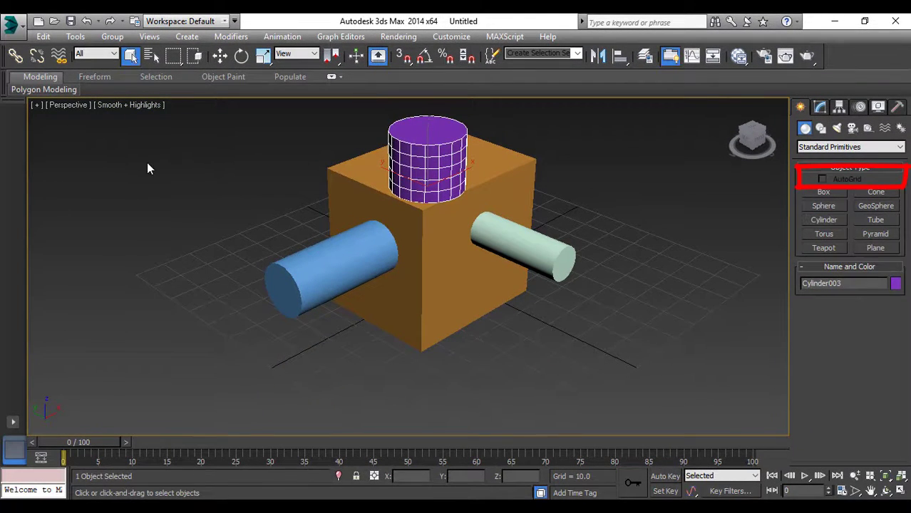
left_click(127, 173)
key("alt+w")
key("alt+w")
left_click(428, 185)
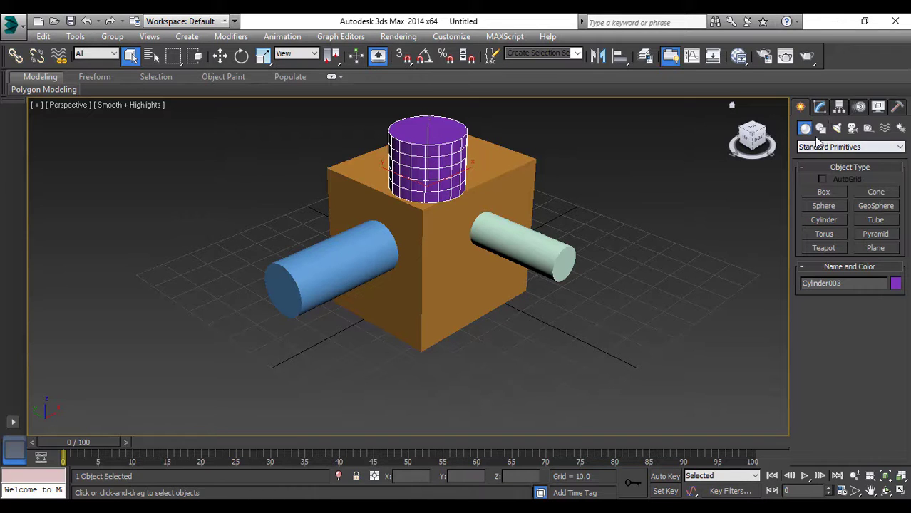
Step: In the Modify panel, rename the purple cylinder to 'cylinder 01'
left_click(821, 107)
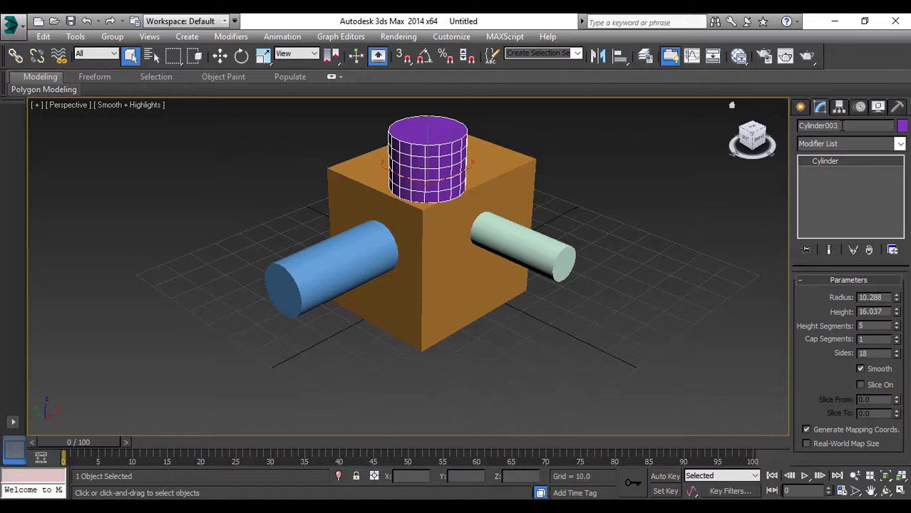
double_click(842, 126)
key("ctrl+d")
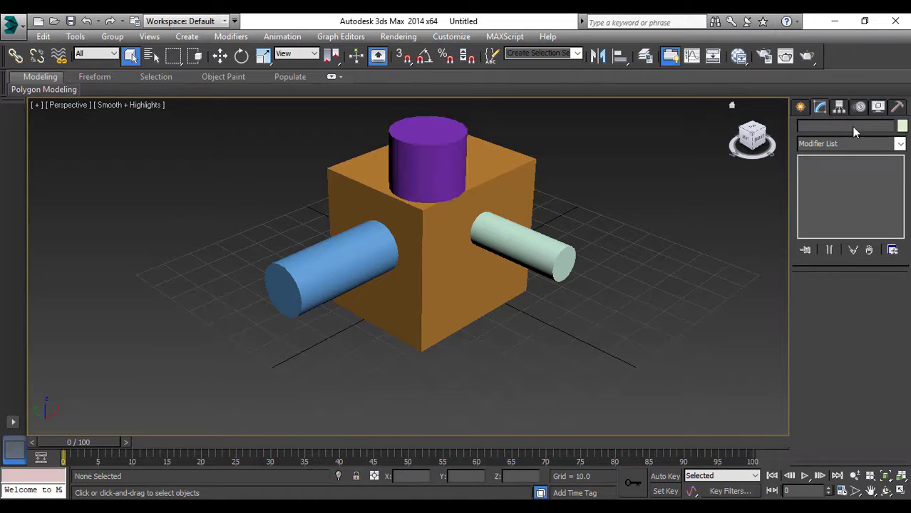
left_click(439, 161)
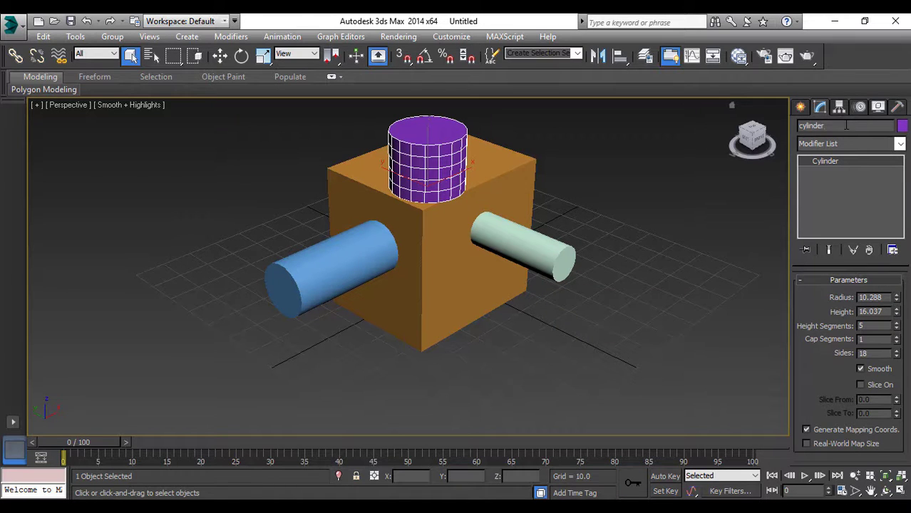
type("01")
left_click(627, 186)
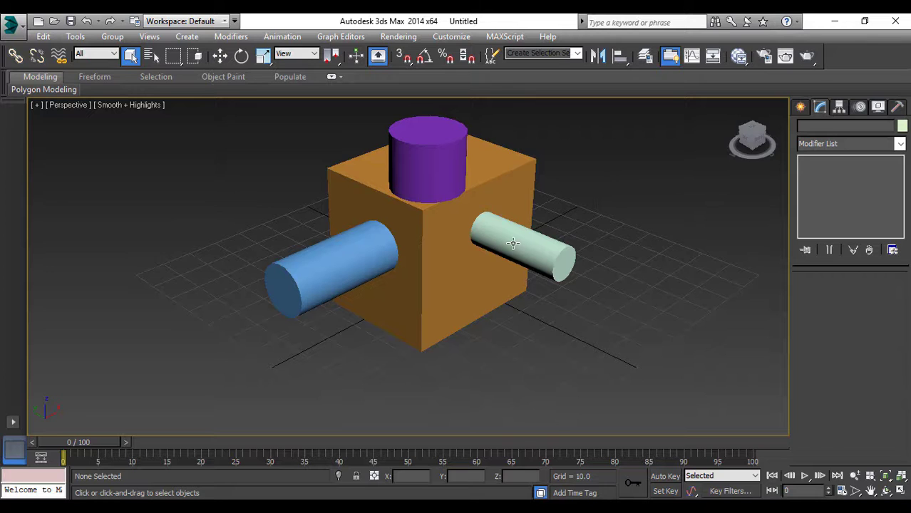
Step: Rename the green cylinder to 'Cylinder 02' and the blue one to 'Cylinder 03'
left_click(517, 244)
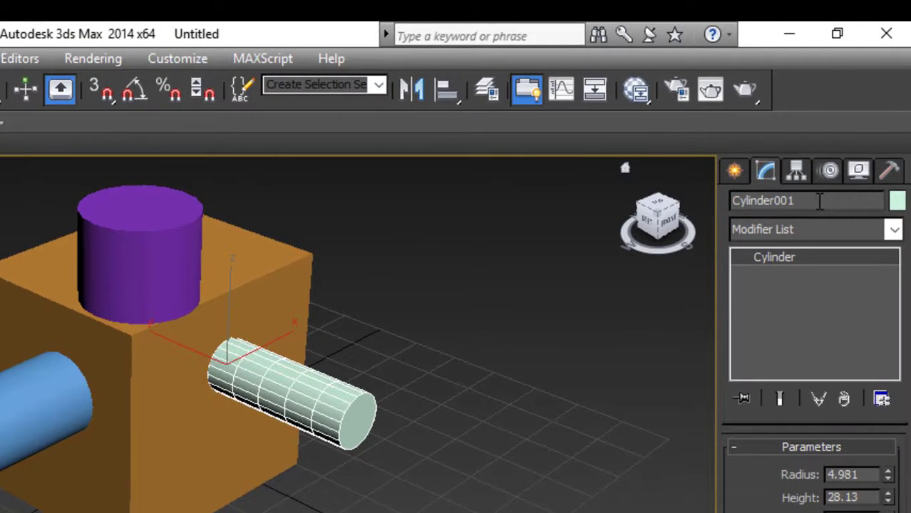
left_click(820, 202)
key("BackSpace")
key("BackSpace")
key("BackSpace")
type("02")
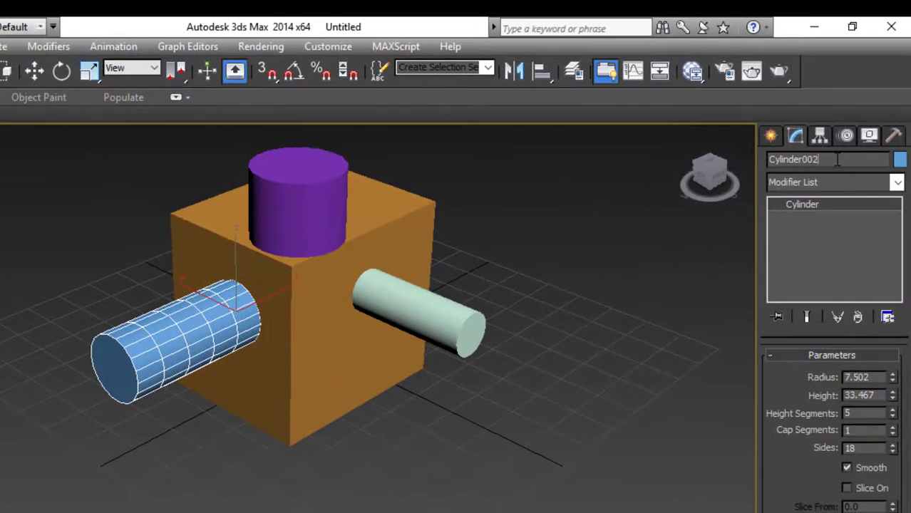
key("BackSpace")
key("BackSpace")
key("BackSpace")
type("03")
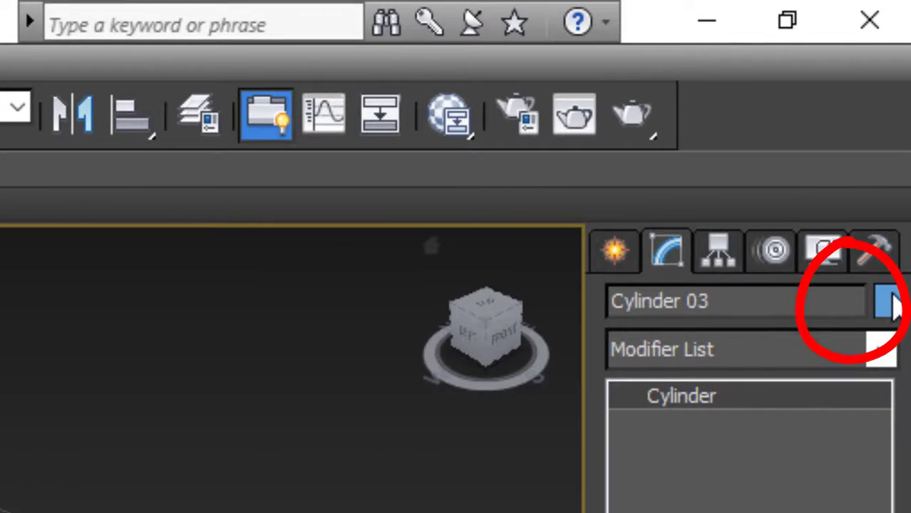
Step: Change Cylinder 03's object colour to light yellow-green
left_click(889, 303)
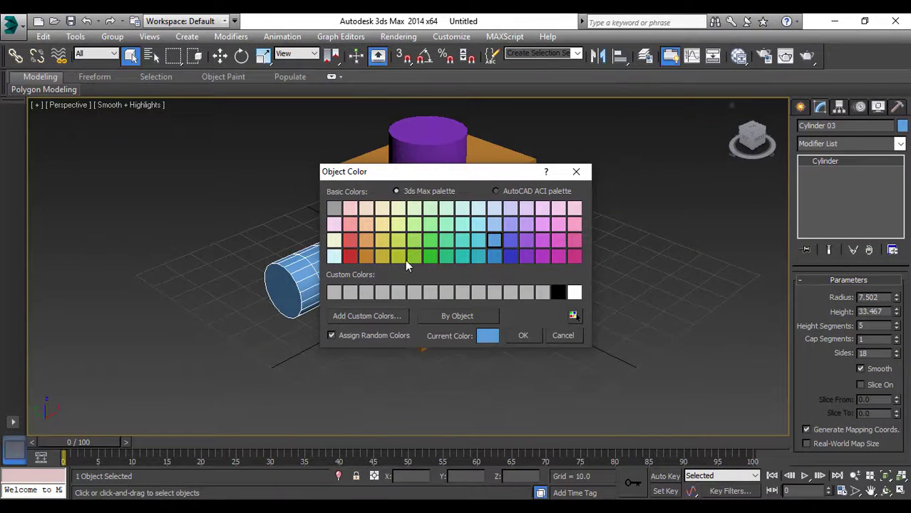
left_click(397, 225)
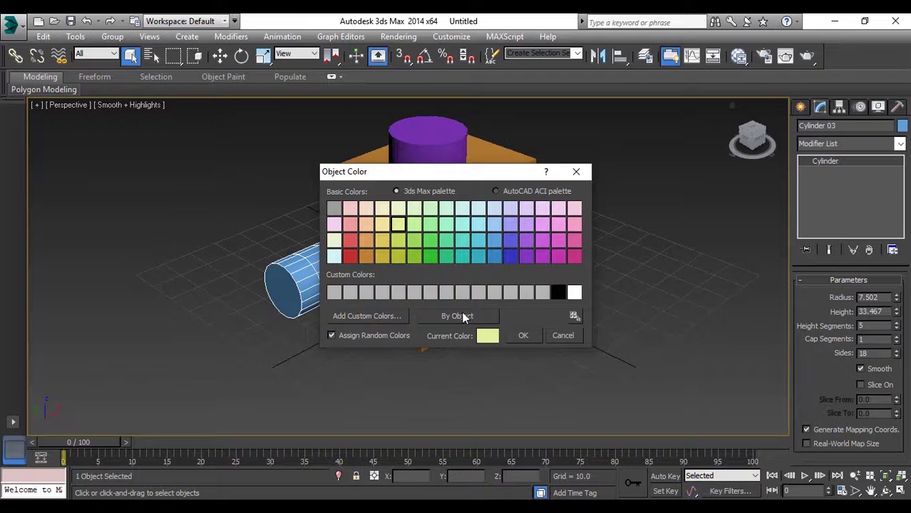
left_click(521, 336)
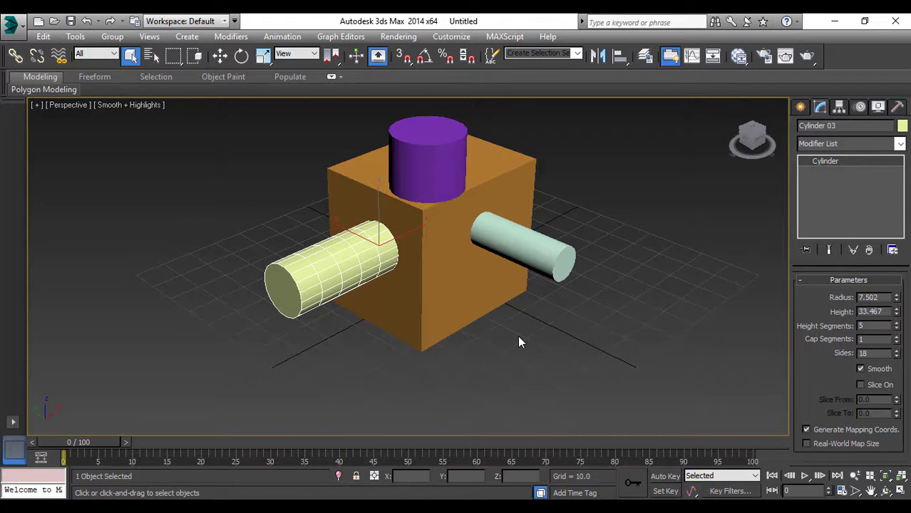
Step: Switch the viewport display to Wireframe with edged faces
key("F3")
scroll(407, 217, "down", 3)
scroll(407, 217, "up", 3)
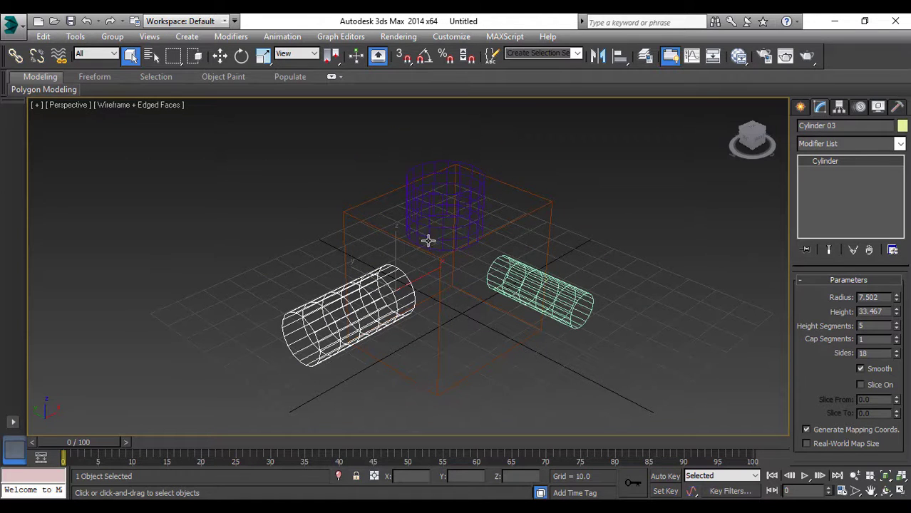
Step: Deselect the yellow-green cylinder and restore the four-viewport layout with Alt+W
left_click(727, 333)
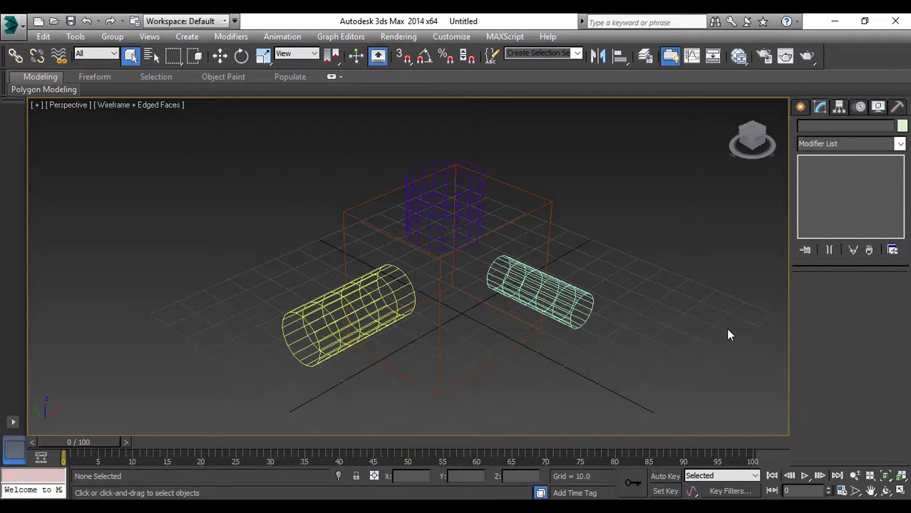
key("alt+w")
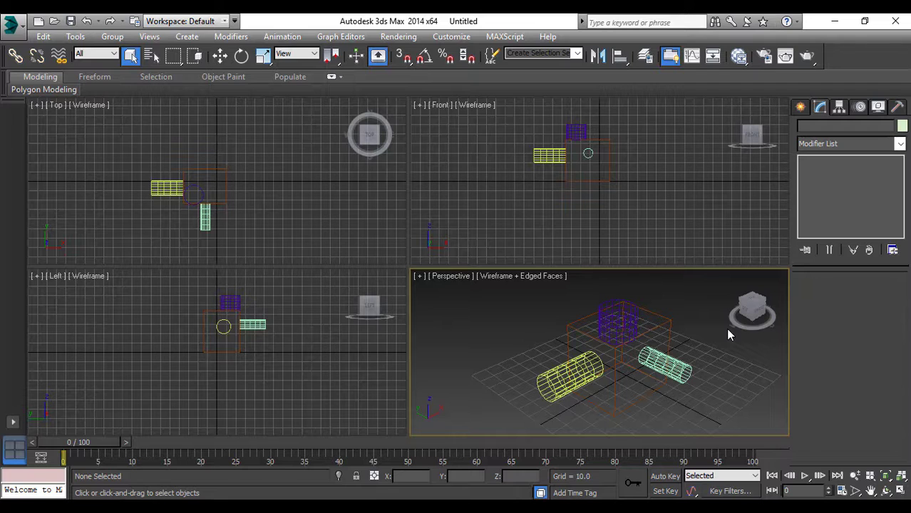